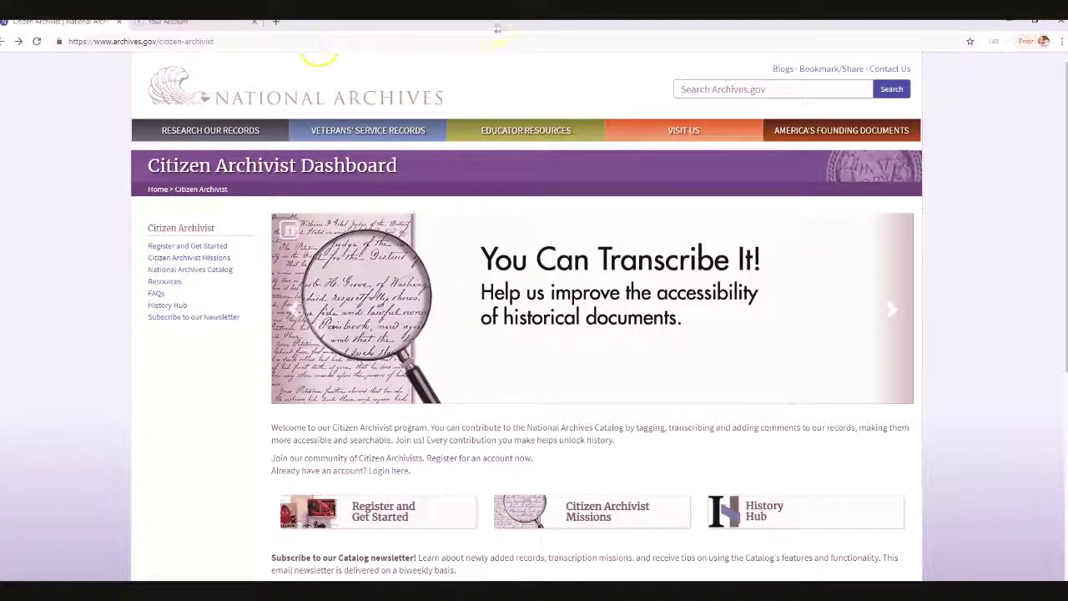
# Go to the Register and Get Started page and follow its register link to the Catalog sign-up form
pyautogui.moveTo(254, 38)
pyautogui.mouseDown()
pyautogui.moveTo(119, 27)
pyautogui.moveTo(46, 51)
pyautogui.moveTo(179, 66)
pyautogui.moveTo(242, 38)
pyautogui.mouseUp()
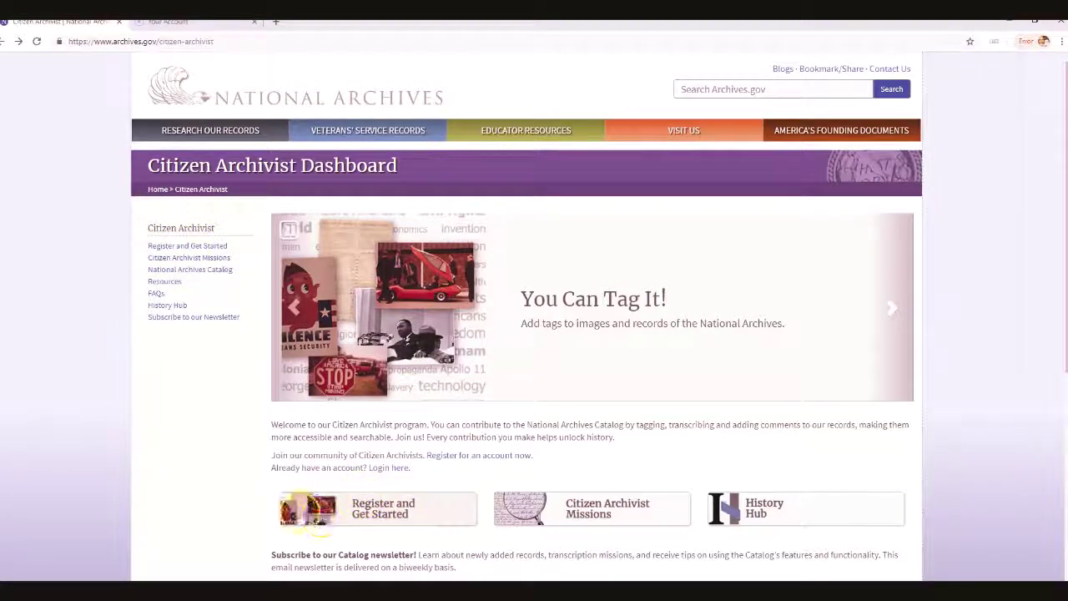
pyautogui.click(361, 507)
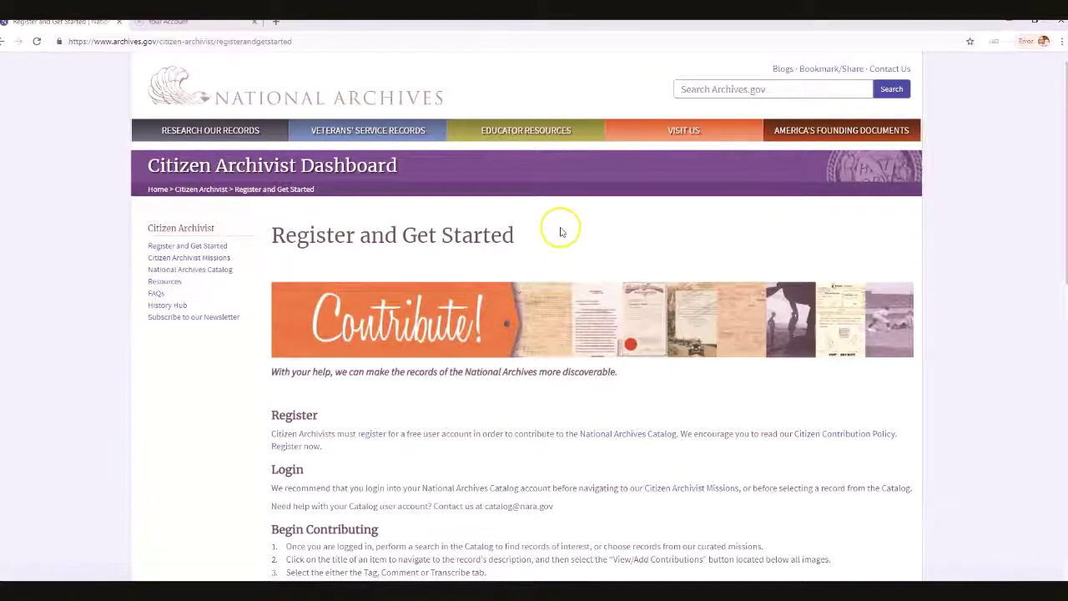
pyautogui.scroll(-1, 563, 229)
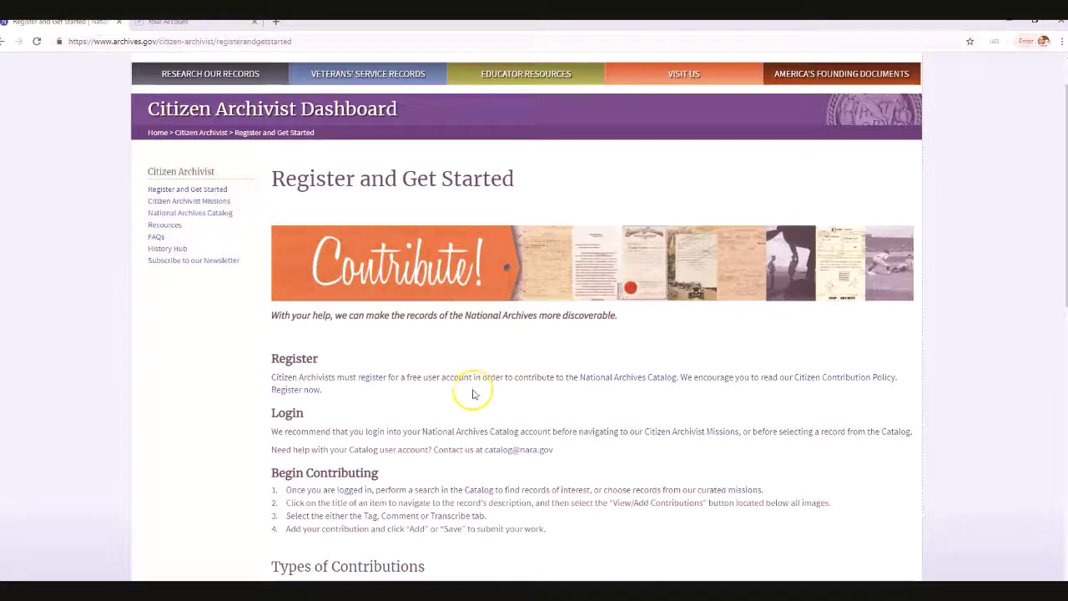
pyautogui.click(372, 378)
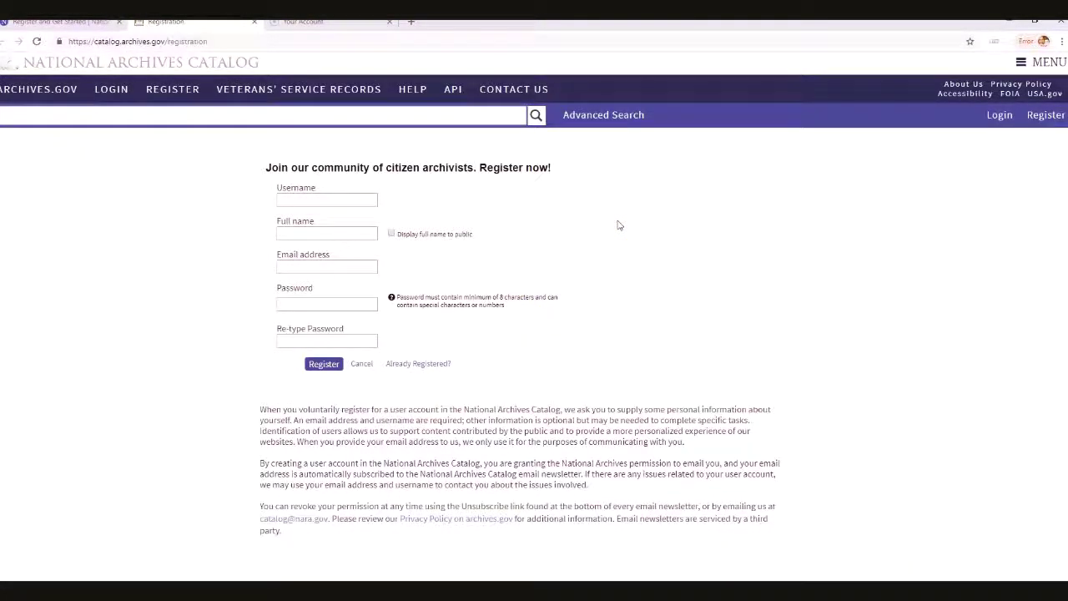
# Enter the new account's username in the registration form, correcting a typo
pyautogui.click(341, 200)
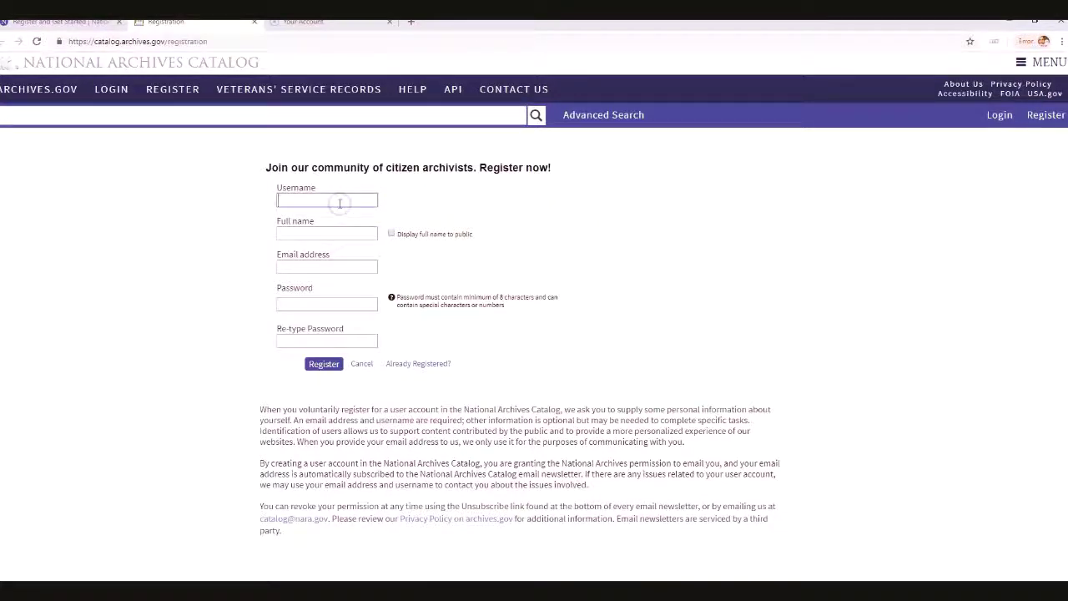
pyautogui.write('US')
pyautogui.press('BackSpace')
pyautogui.press('BackSpace')
pyautogui.write('OHSHistoryNerd')
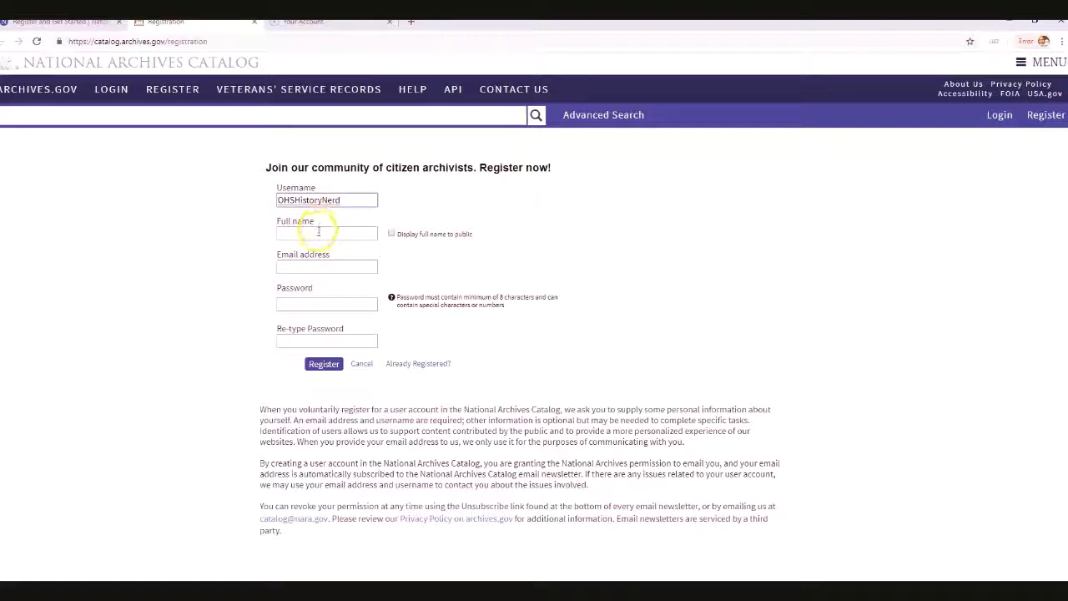
# Fill the full name from autofill and replace the autofilled e-mail with a different address
pyautogui.click(318, 233)
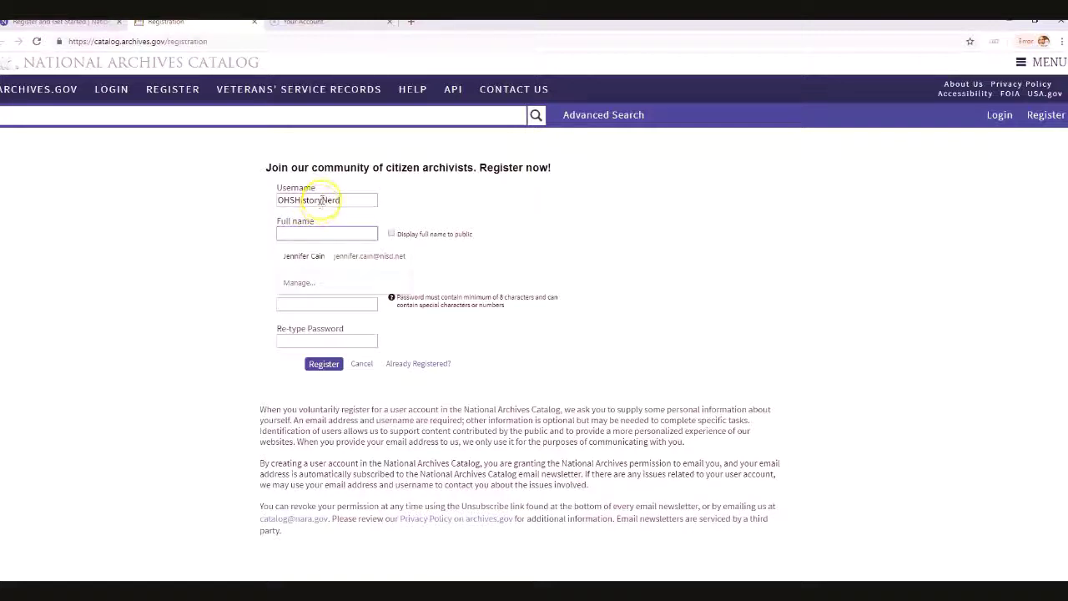
pyautogui.click(310, 256)
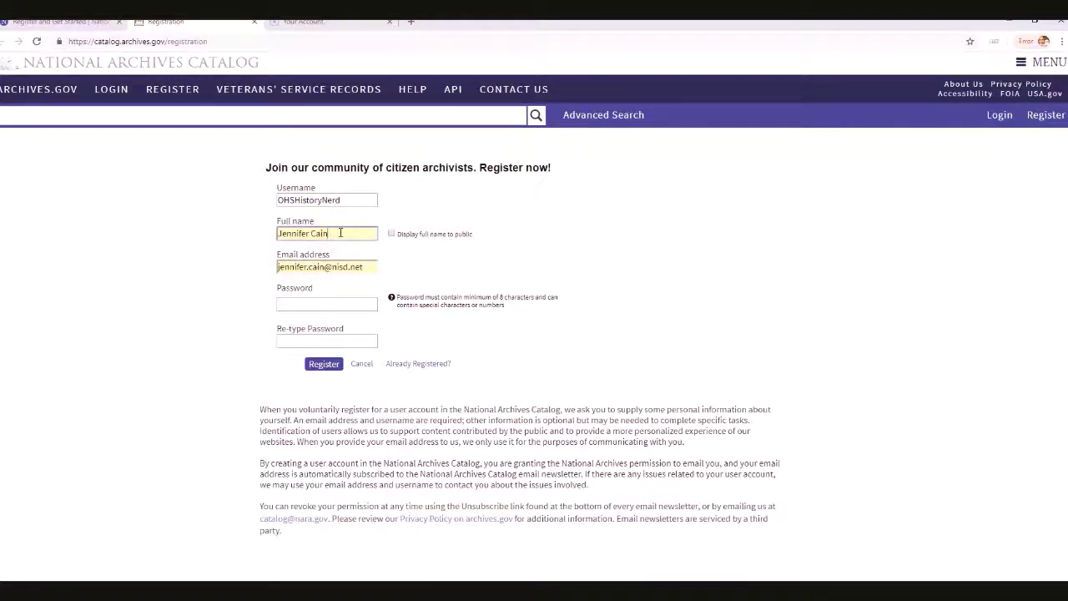
pyautogui.moveTo(370, 267); pyautogui.dragTo(256, 267)
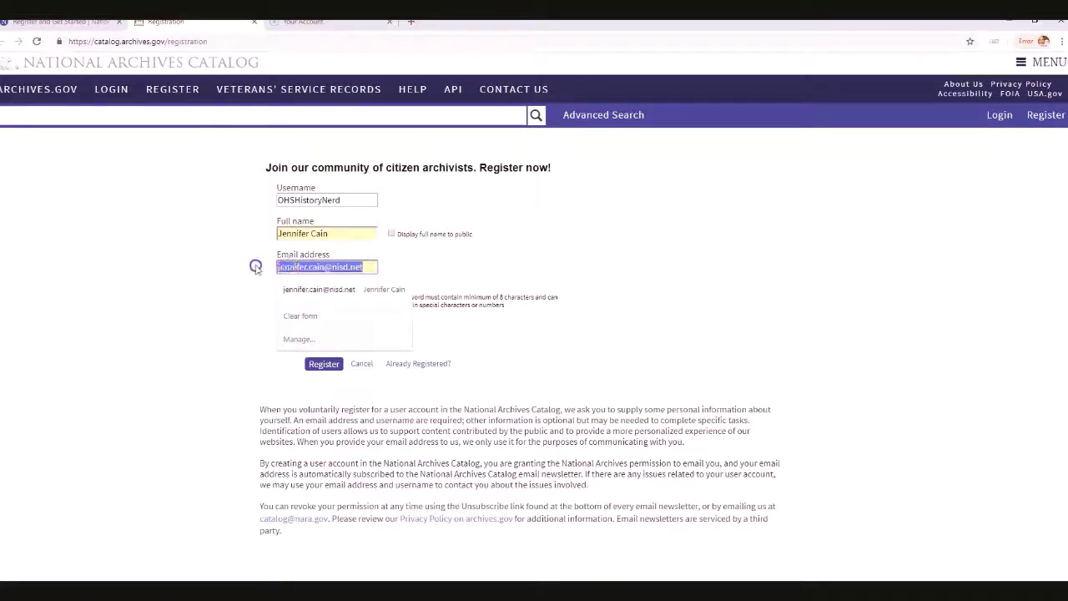
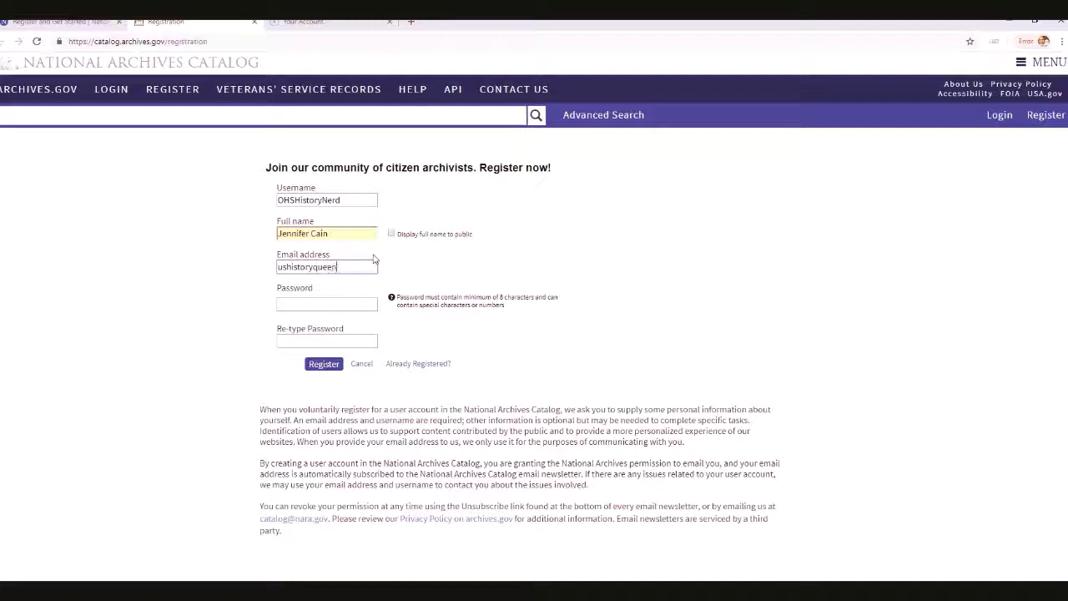
pyautogui.press('Home')
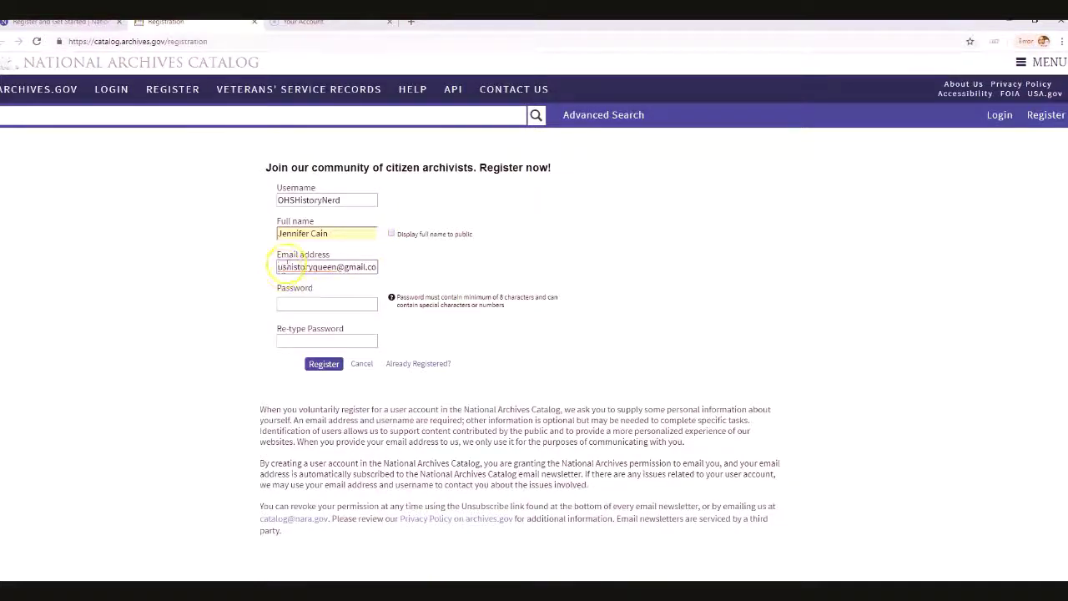
pyautogui.click(326, 267)
pyautogui.click(306, 303)
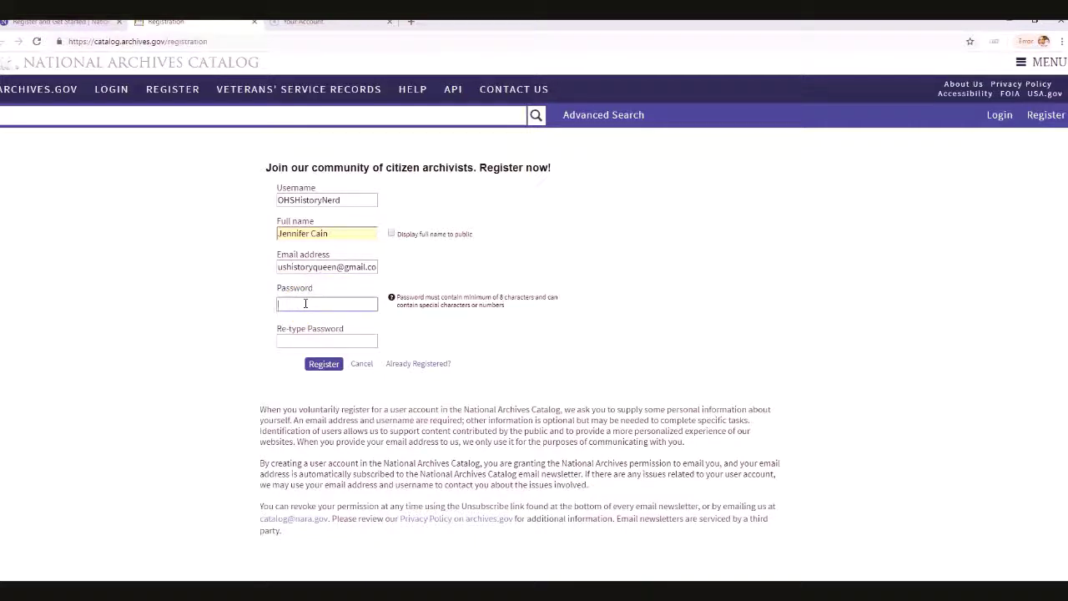
# Enter and confirm the account password, fixing both fields, then submit the registration
pyautogui.write('••••••••')
pyautogui.click(297, 336)
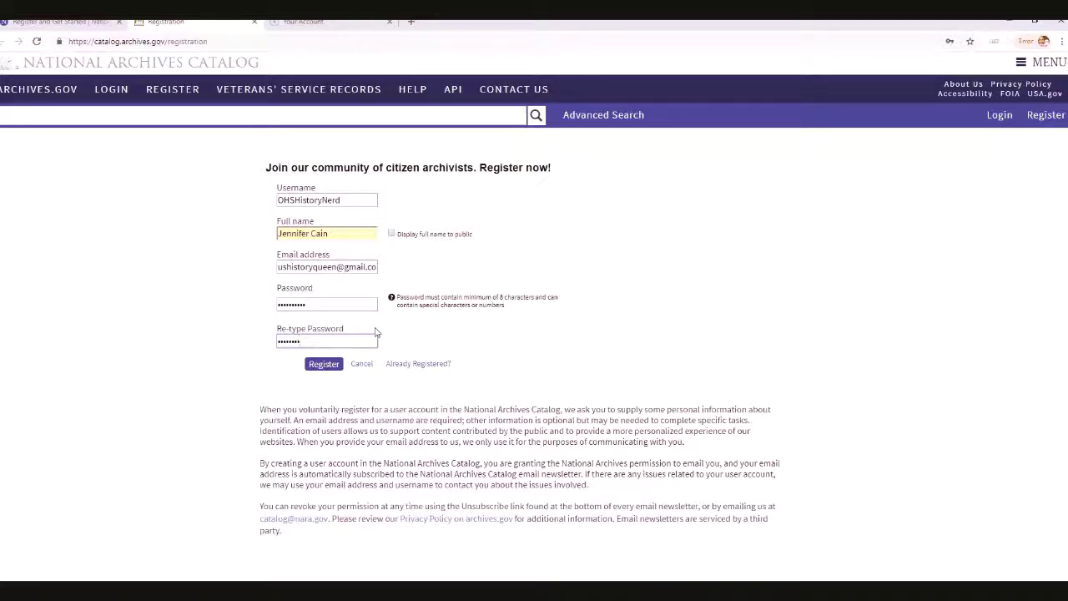
pyautogui.click(404, 233)
pyautogui.click(386, 234)
pyautogui.click(279, 364)
pyautogui.click(304, 344)
pyautogui.moveTo(307, 343); pyautogui.dragTo(275, 342)
pyautogui.write('••••••')
pyautogui.moveTo(306, 304); pyautogui.dragTo(211, 318)
pyautogui.write('•••••••')
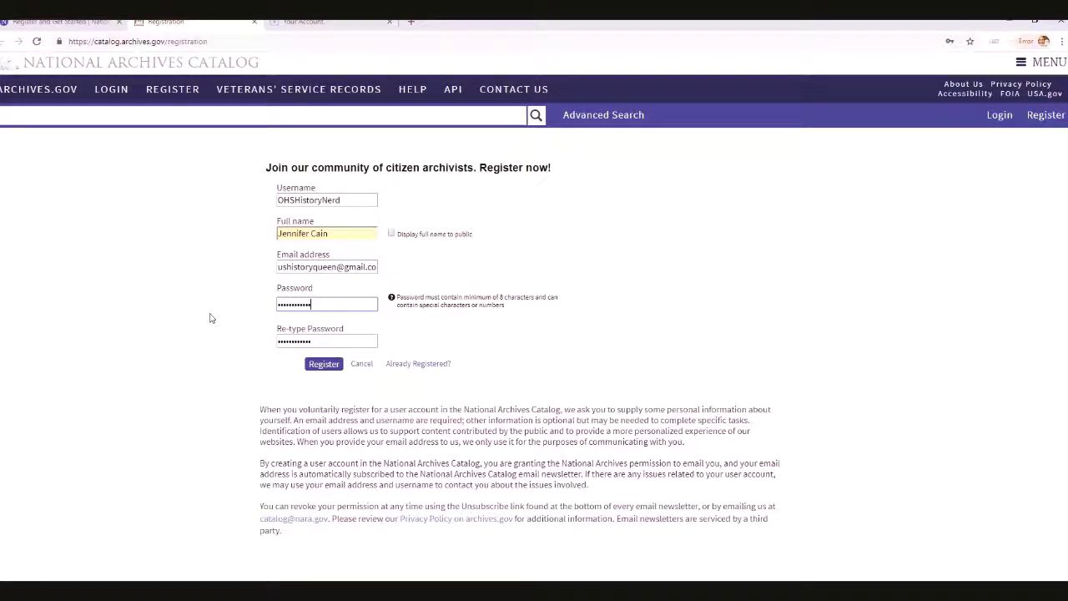
pyautogui.click(324, 365)
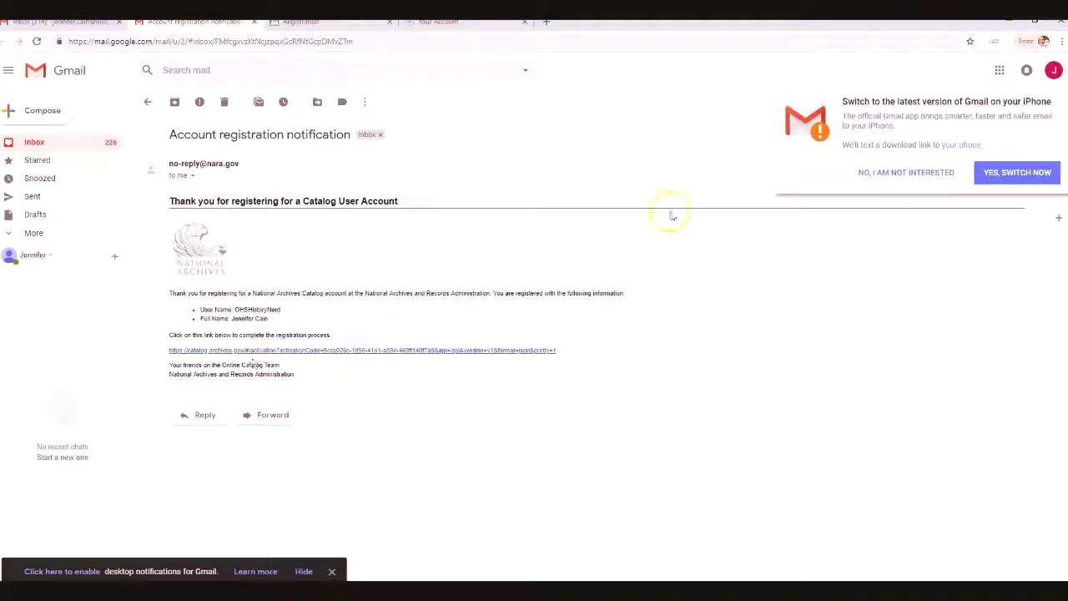
# Decline Gmail's version-switch promo and follow the registration e-mail's activation link
pyautogui.click(901, 172)
pyautogui.click(934, 172)
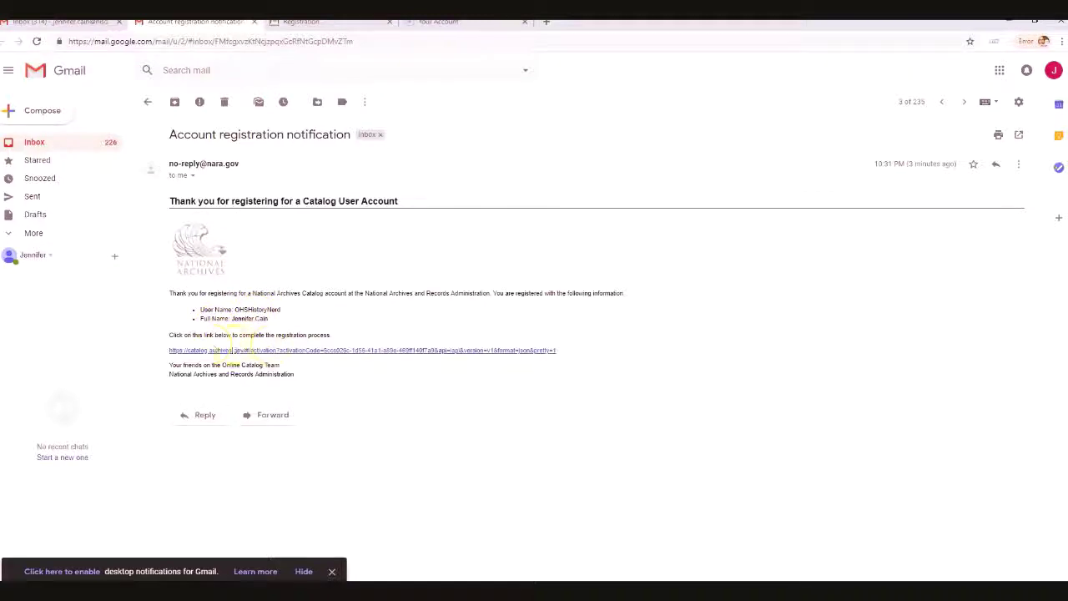
pyautogui.click(235, 350)
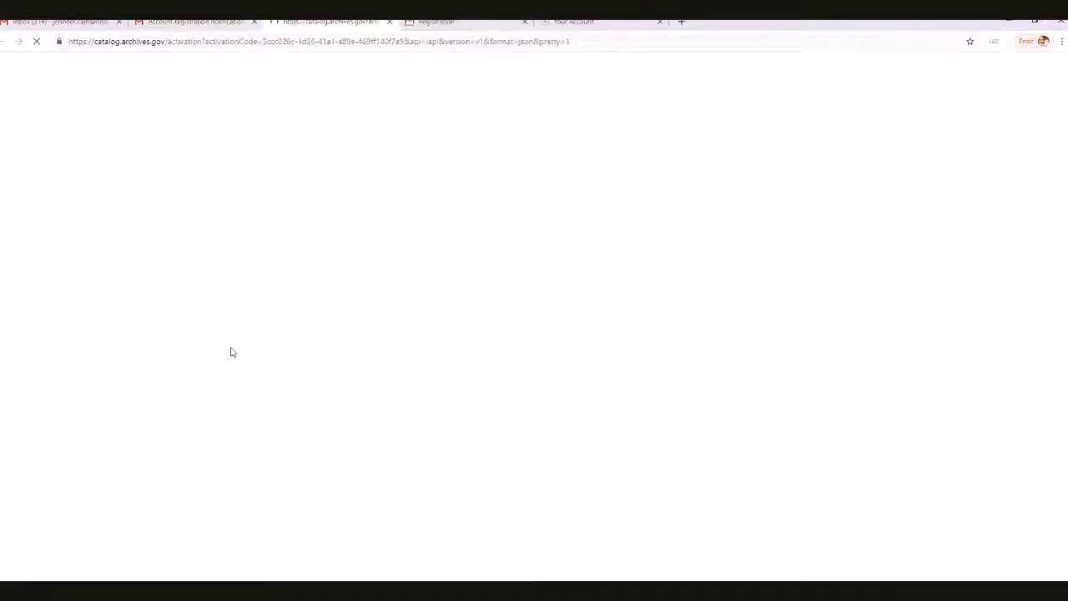
# Log in to the newly activated Catalog account with its username and password
pyautogui.click(285, 265)
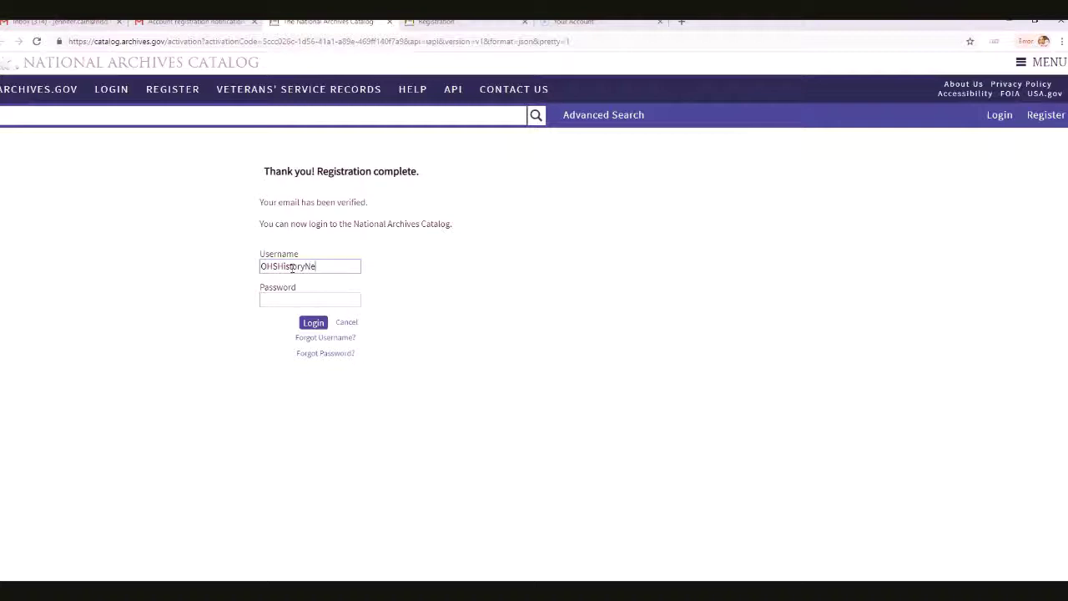
pyautogui.click(288, 297)
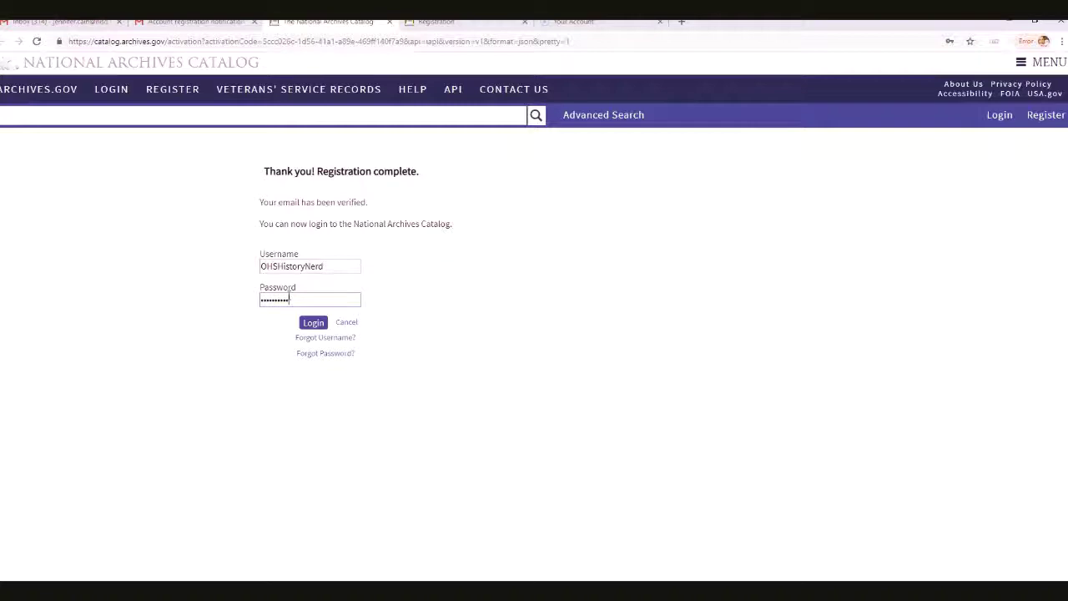
pyautogui.click(312, 323)
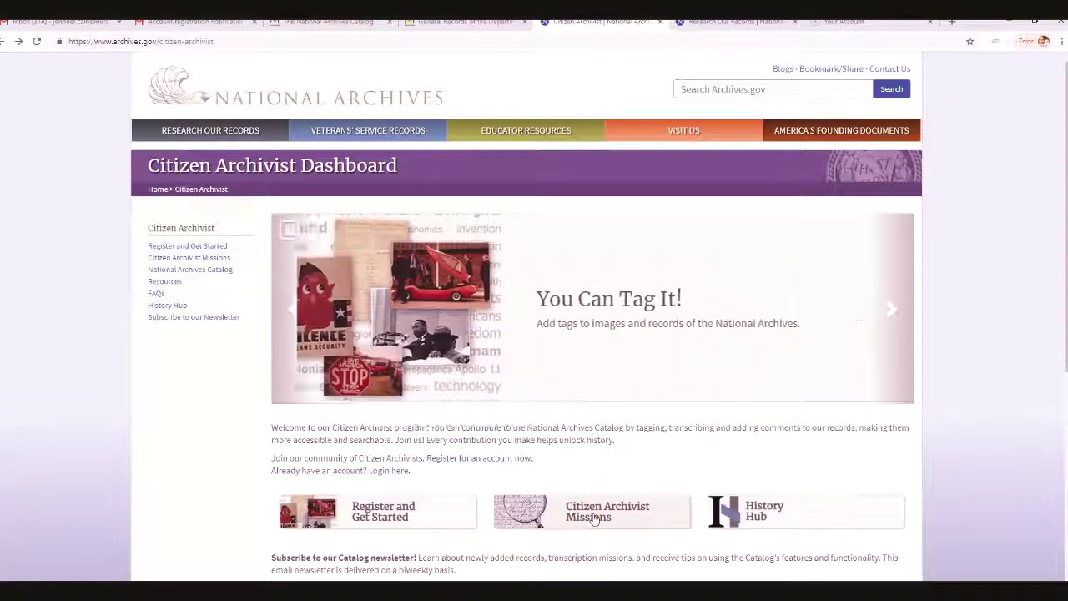
# Launch the Records of Divisions, 1917–1920 mission from the Citizen Archivist Missions list
pyautogui.click(558, 509)
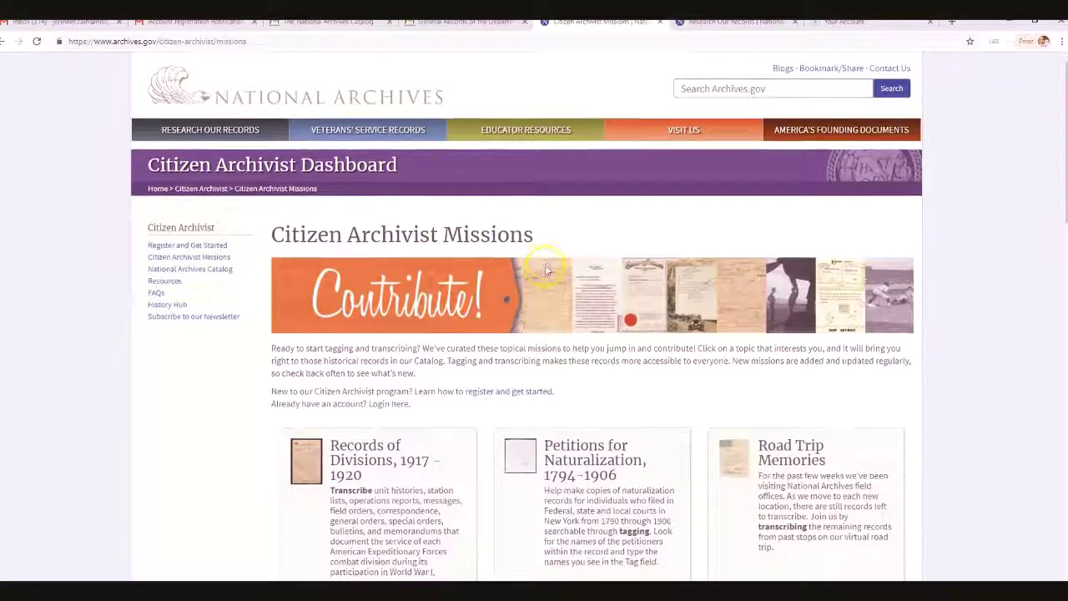
pyautogui.scroll(-3, 501, 267)
pyautogui.scroll(-3, 544, 274)
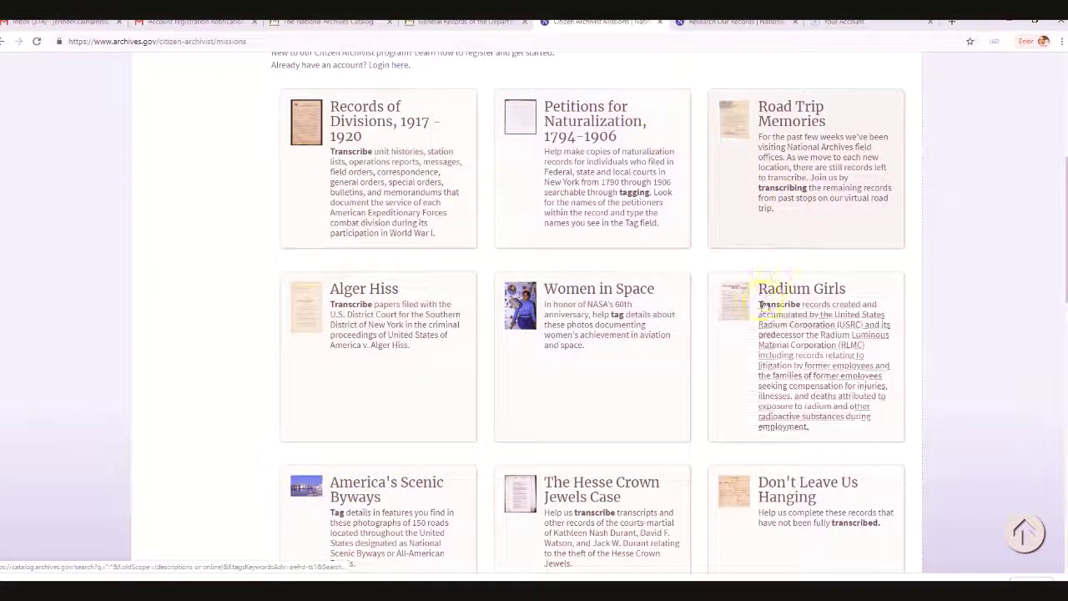
pyautogui.click(378, 139)
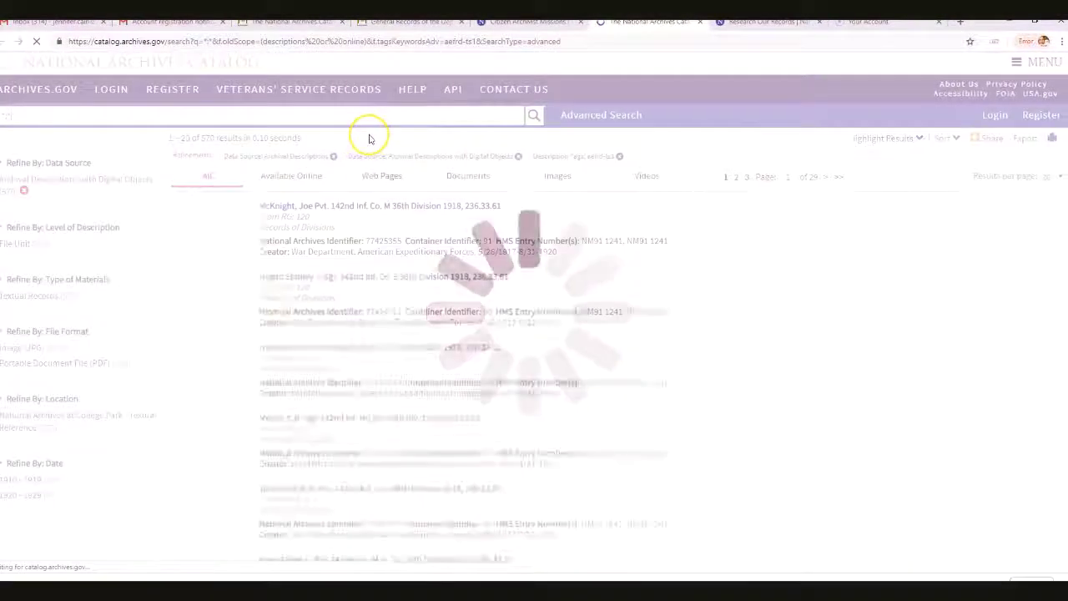
# Jump to the last results page and open the 1918 record for a 142nd Inf., Co. M.G. corporal
pyautogui.click(839, 177)
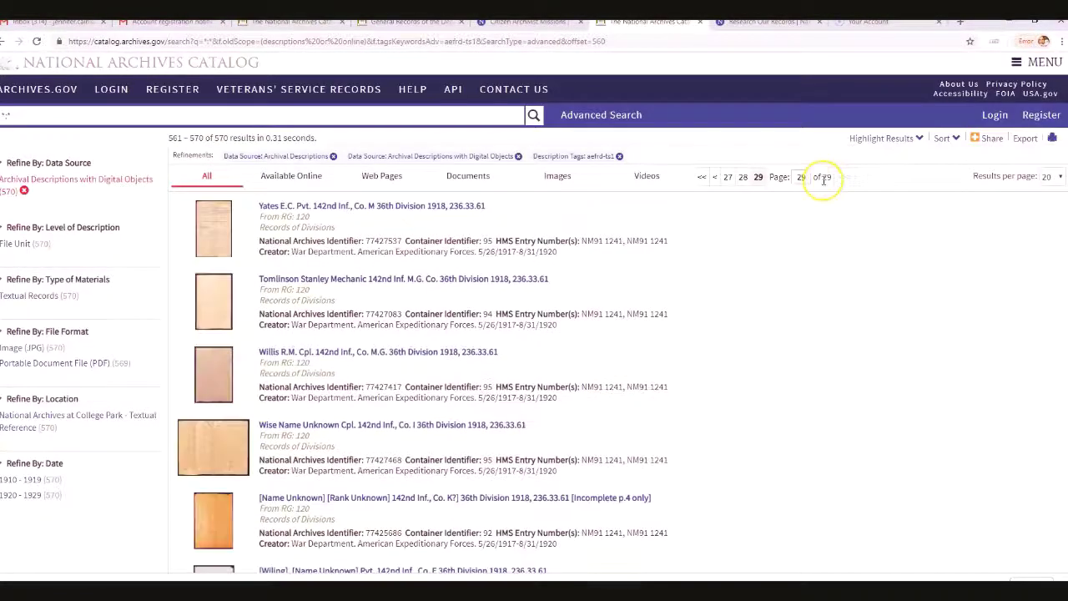
pyautogui.scroll(-2, 443, 322)
pyautogui.scroll(-3, 442, 322)
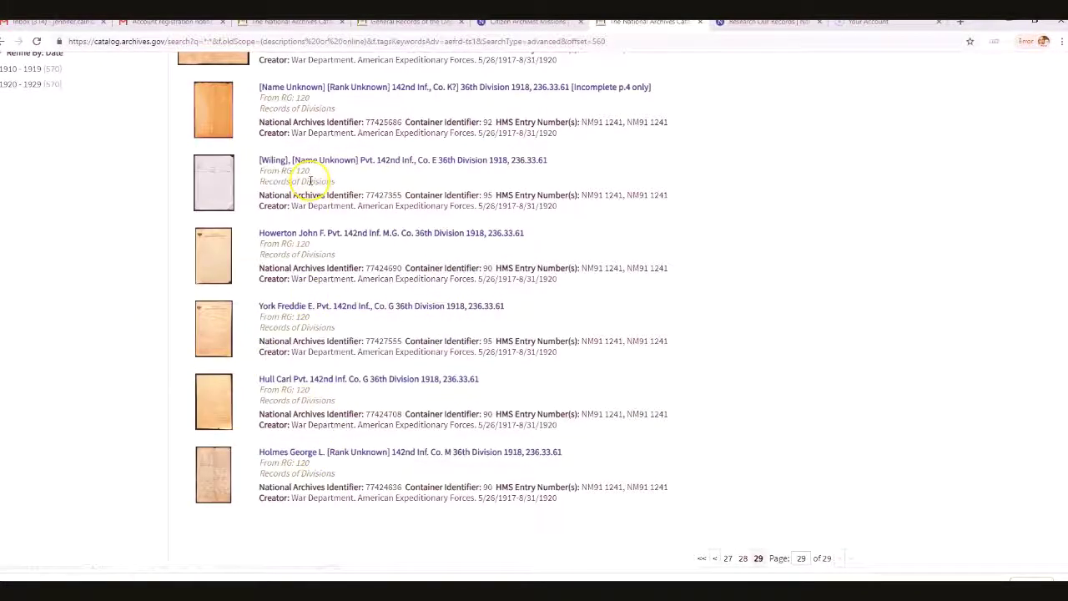
pyautogui.scroll(1, 380, 134)
pyautogui.scroll(2, 377, 136)
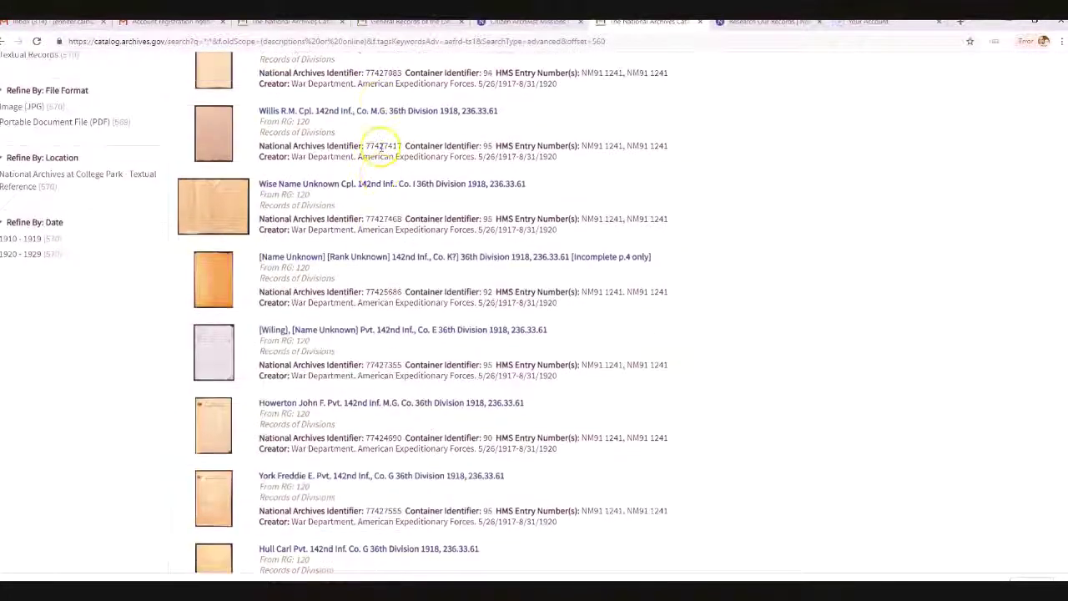
pyautogui.click(351, 116)
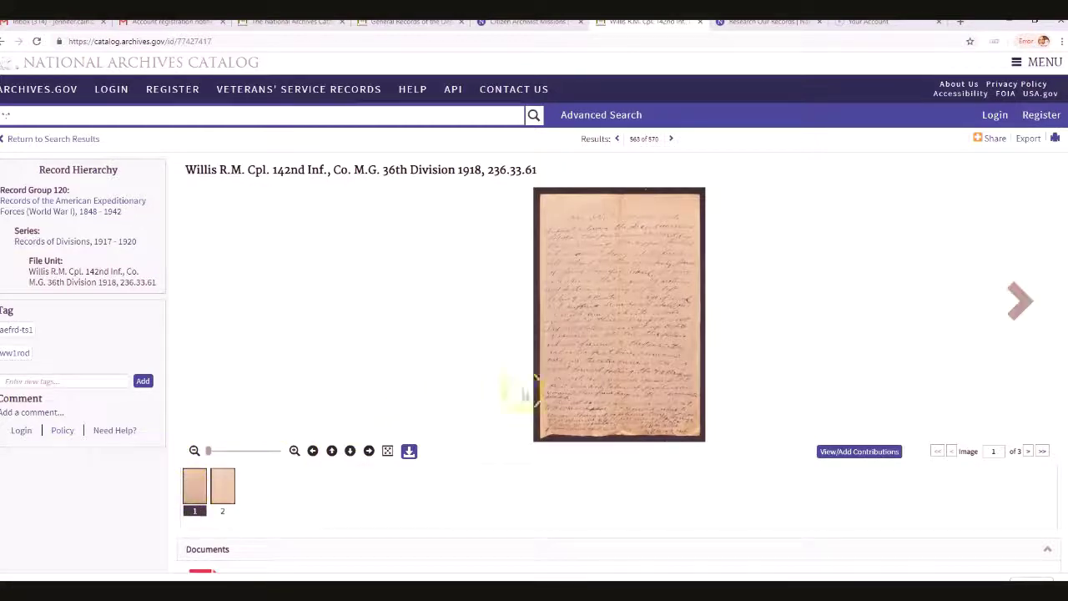
# Zoom the handwritten page to its opening lines and bring up the tag, comment and transcribe panel
pyautogui.scroll(4, 660, 275)
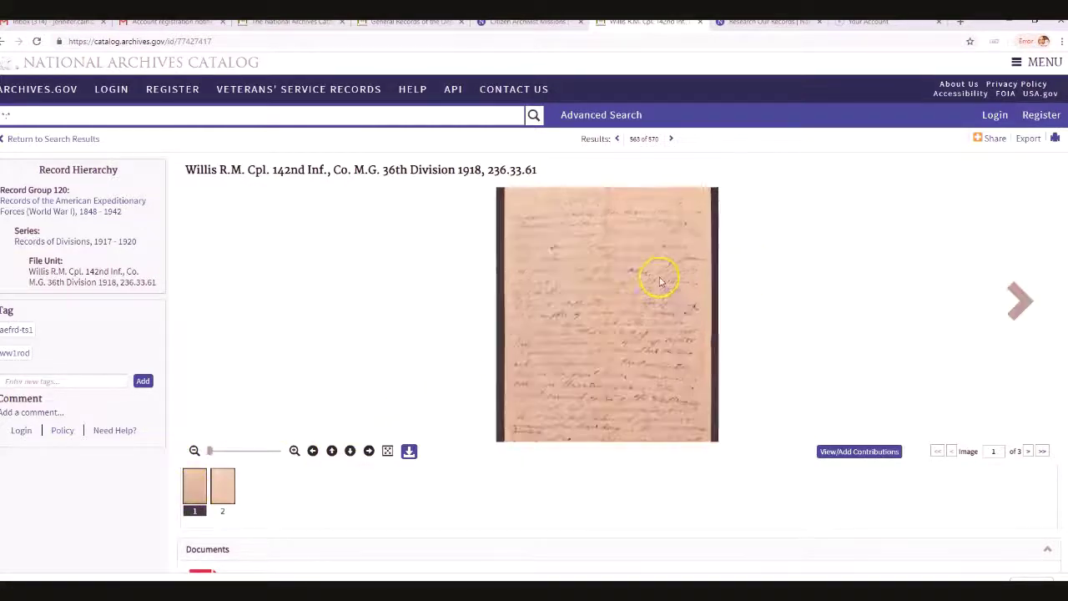
pyautogui.moveTo(654, 280); pyautogui.dragTo(543, 395)
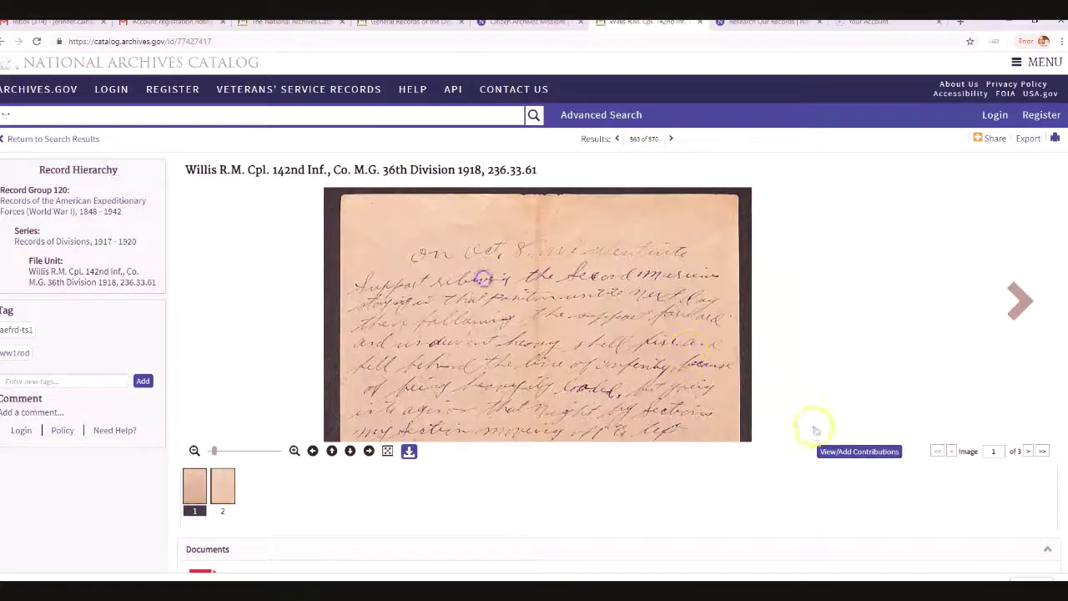
pyautogui.doubleClick(839, 472)
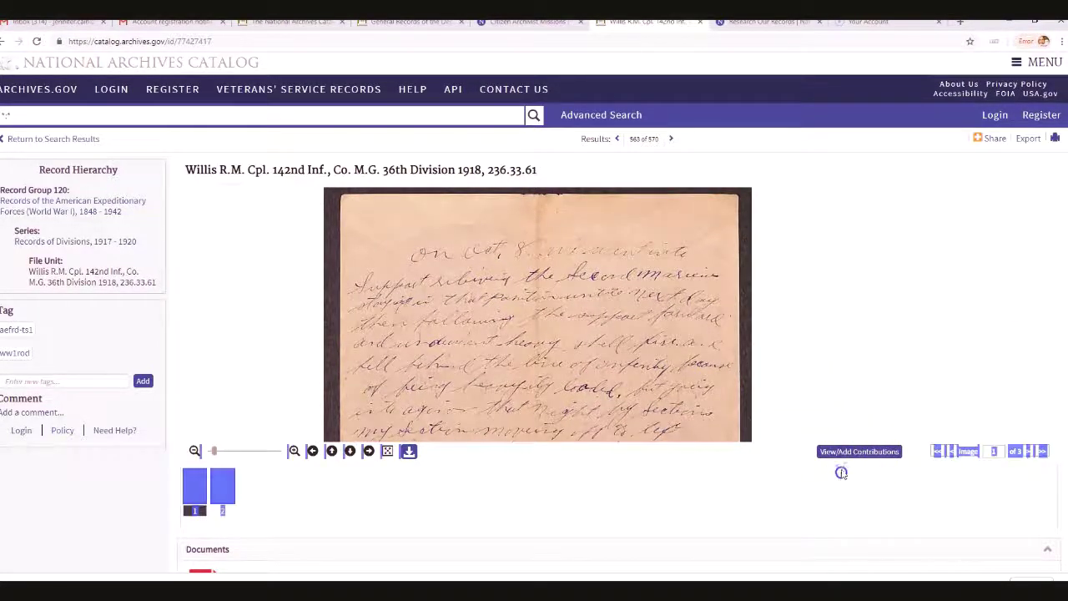
pyautogui.click(839, 449)
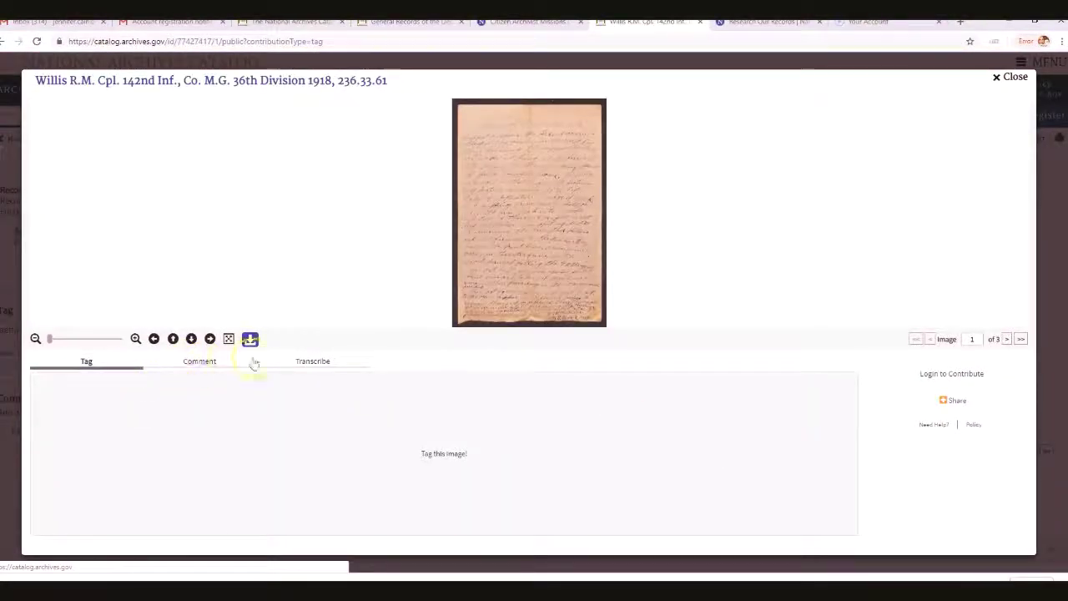
# Zoom into the handwriting in Transcribe view and start signing in to transcribe the image
pyautogui.click(302, 361)
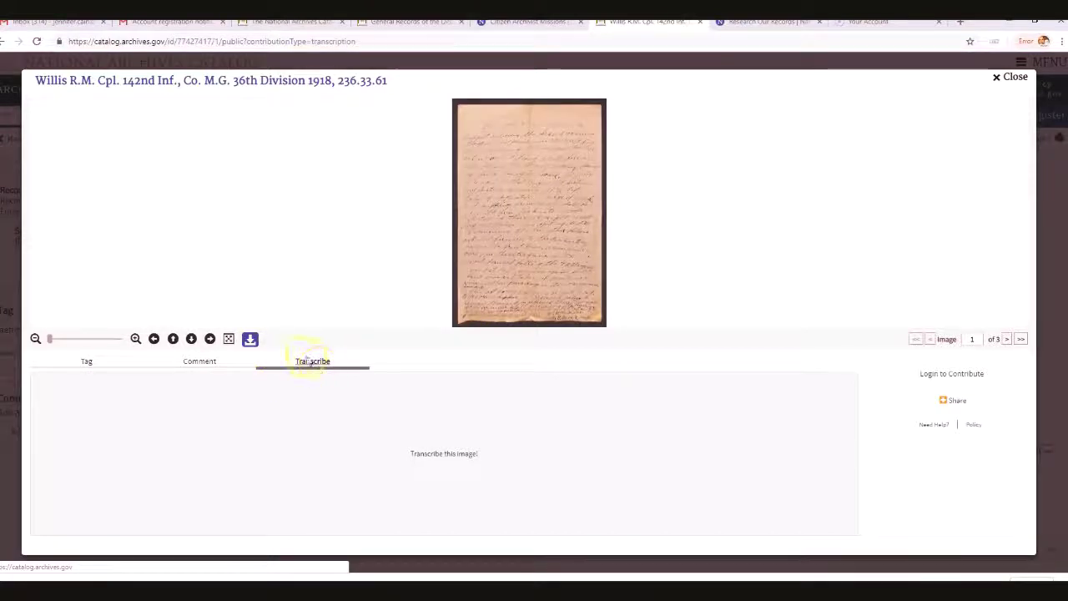
pyautogui.moveTo(492, 282); pyautogui.dragTo(434, 292)
pyautogui.scroll(4, 450, 267)
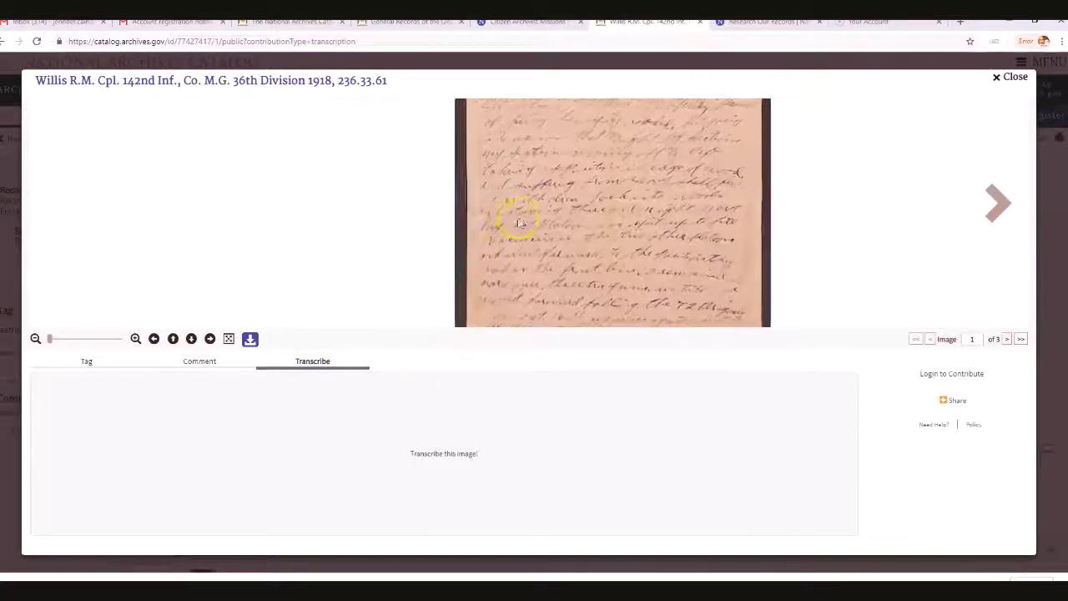
pyautogui.scroll(2, 499, 262)
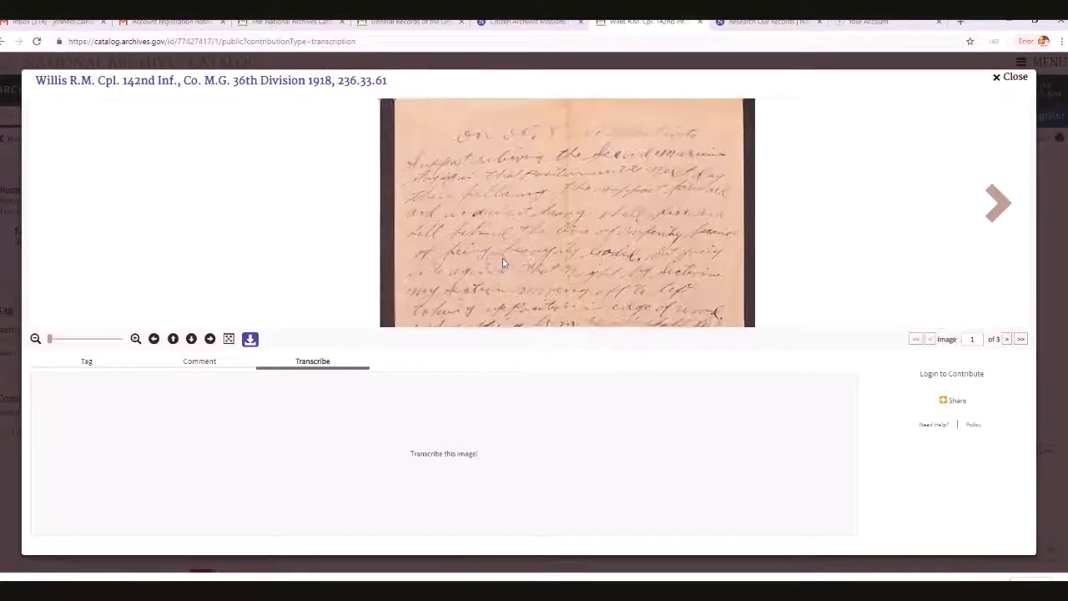
pyautogui.moveTo(500, 242); pyautogui.dragTo(470, 281)
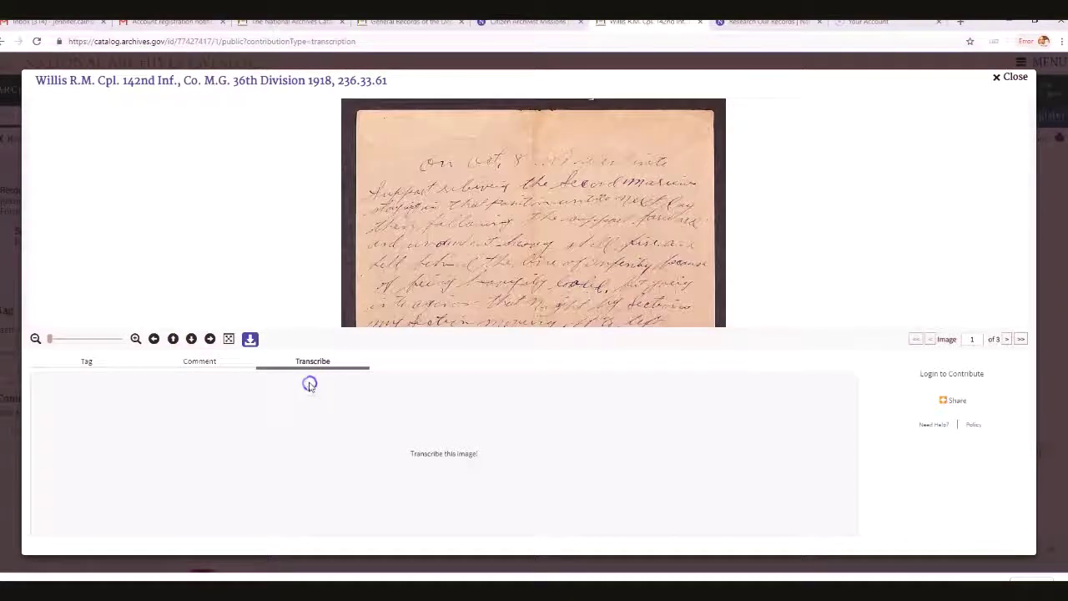
pyautogui.click(437, 453)
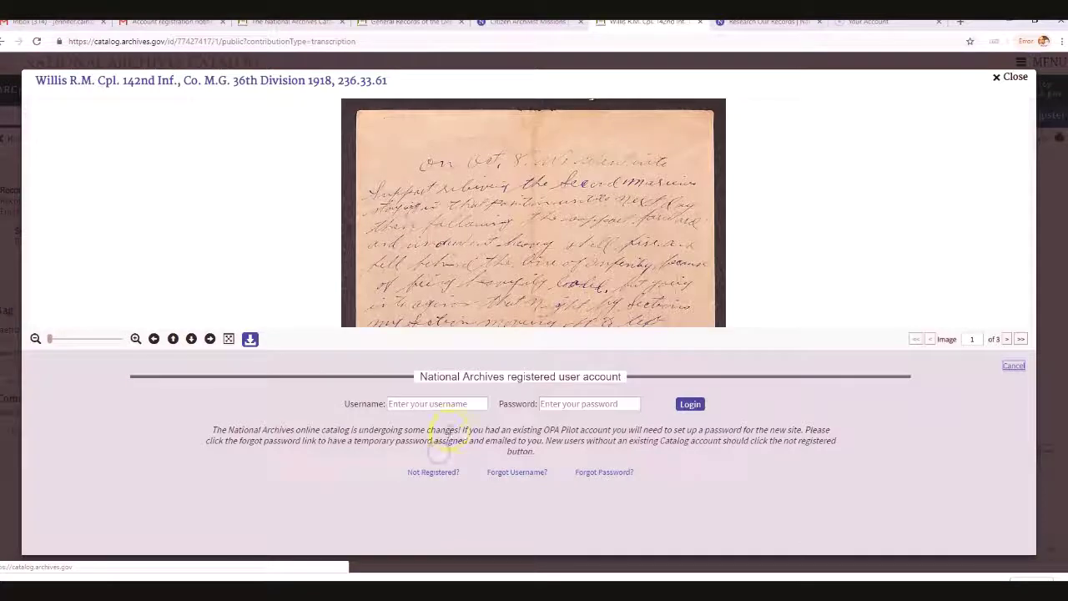
pyautogui.click(429, 403)
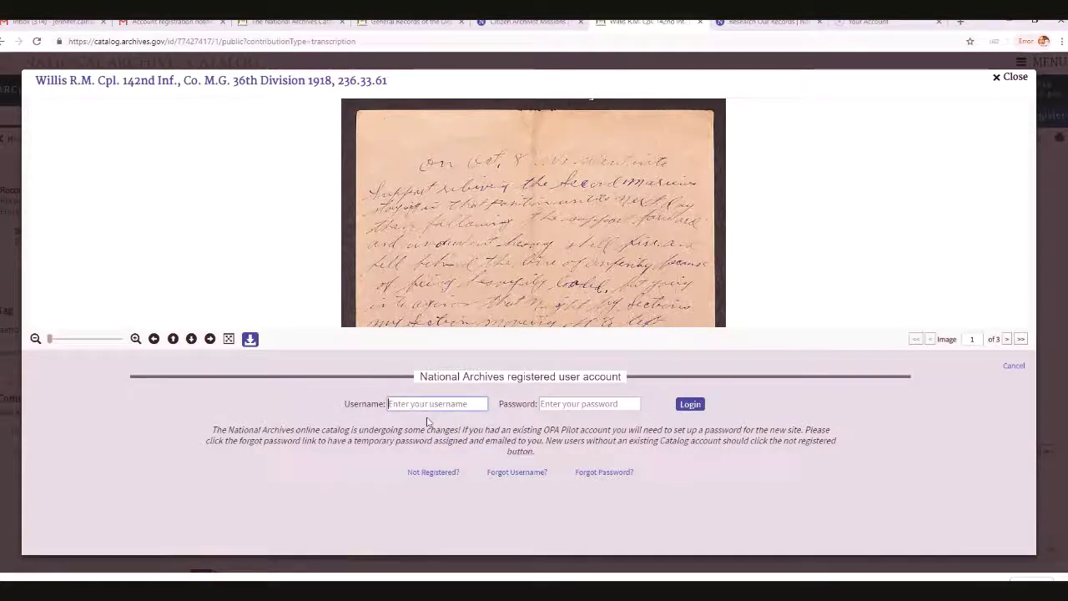
pyautogui.write('G')
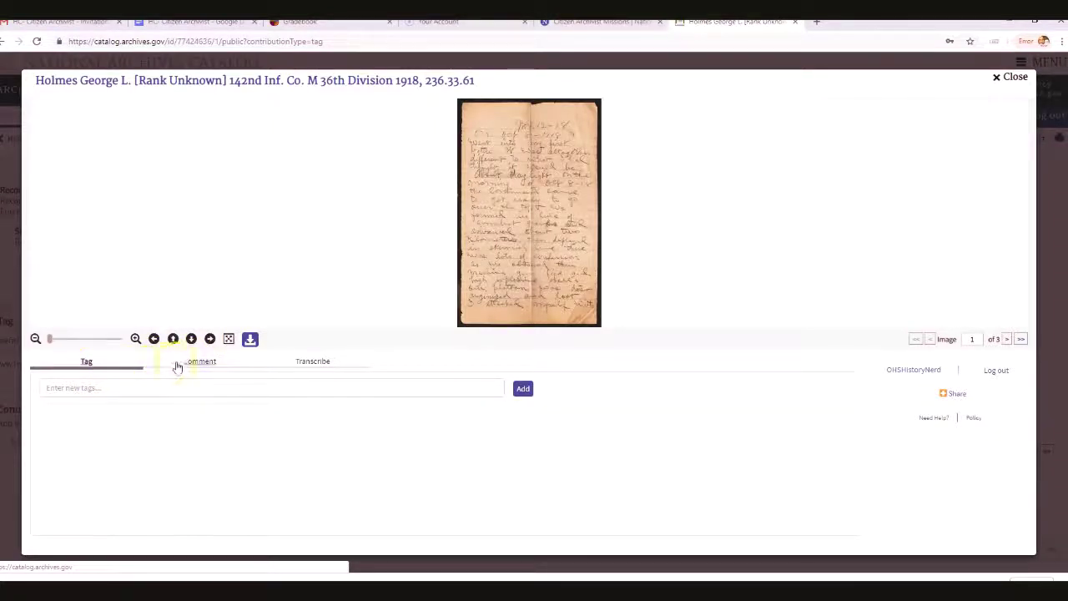
# Pan to the page top and start the Co. M transcription with 'Nov. 12-18' and 'On'
pyautogui.click(314, 365)
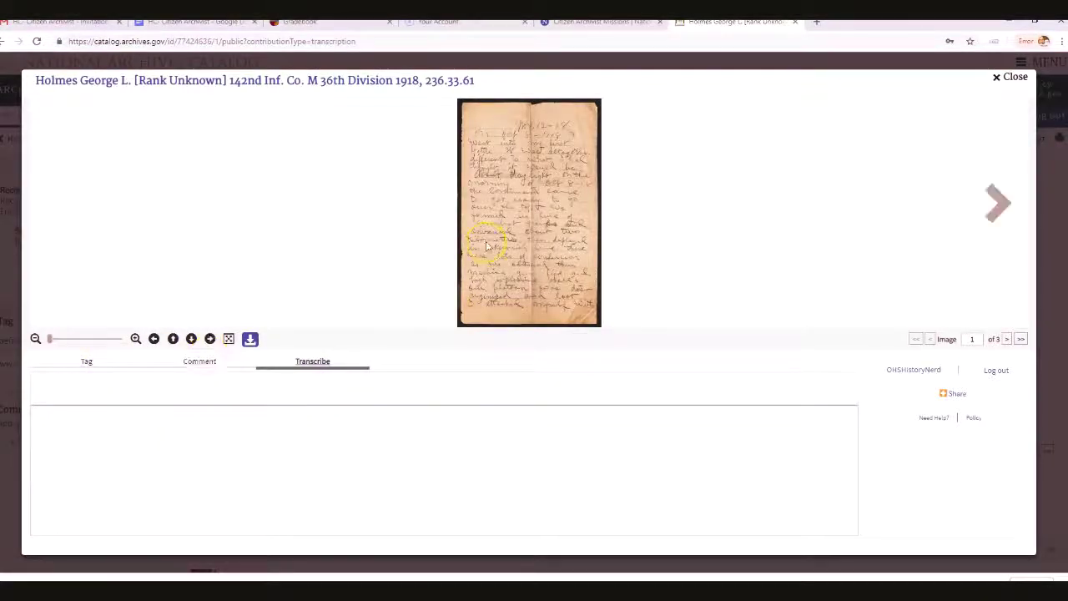
pyautogui.click(144, 431)
pyautogui.scroll(3, 584, 203)
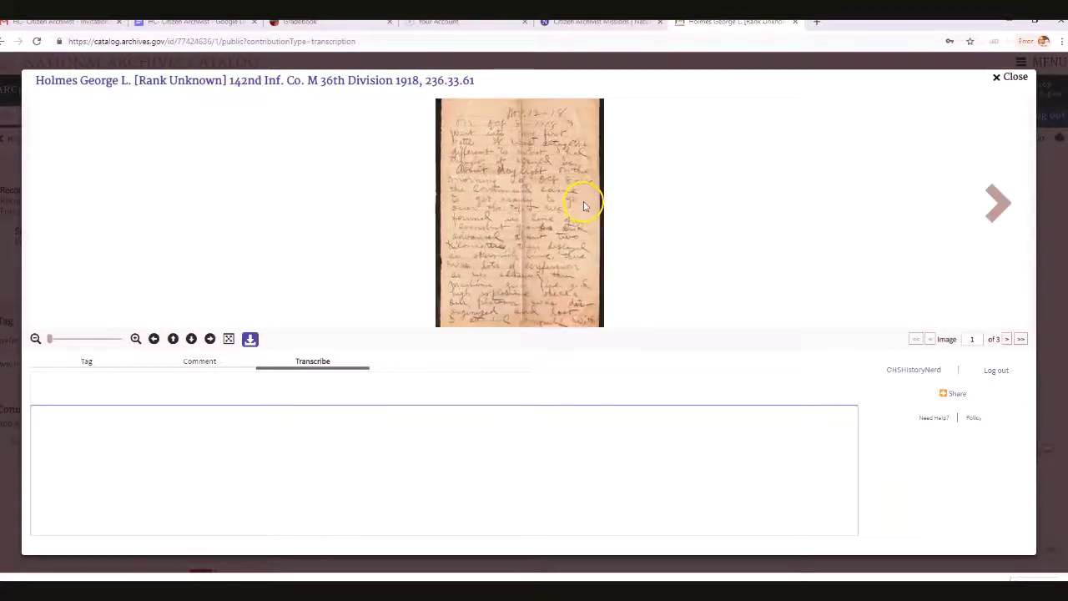
pyautogui.moveTo(584, 203); pyautogui.dragTo(568, 334)
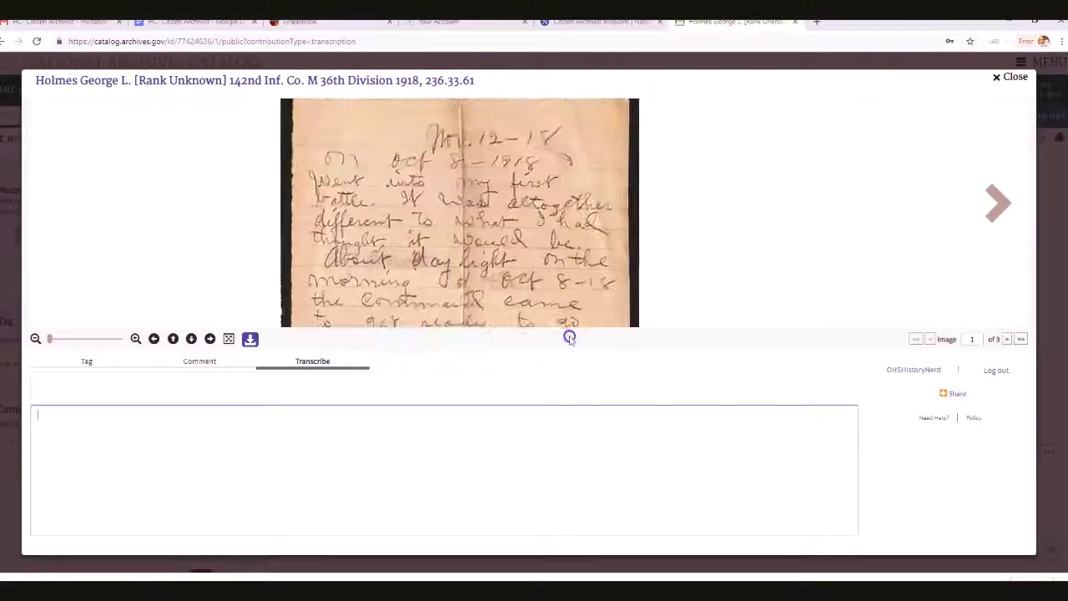
pyautogui.click(172, 418)
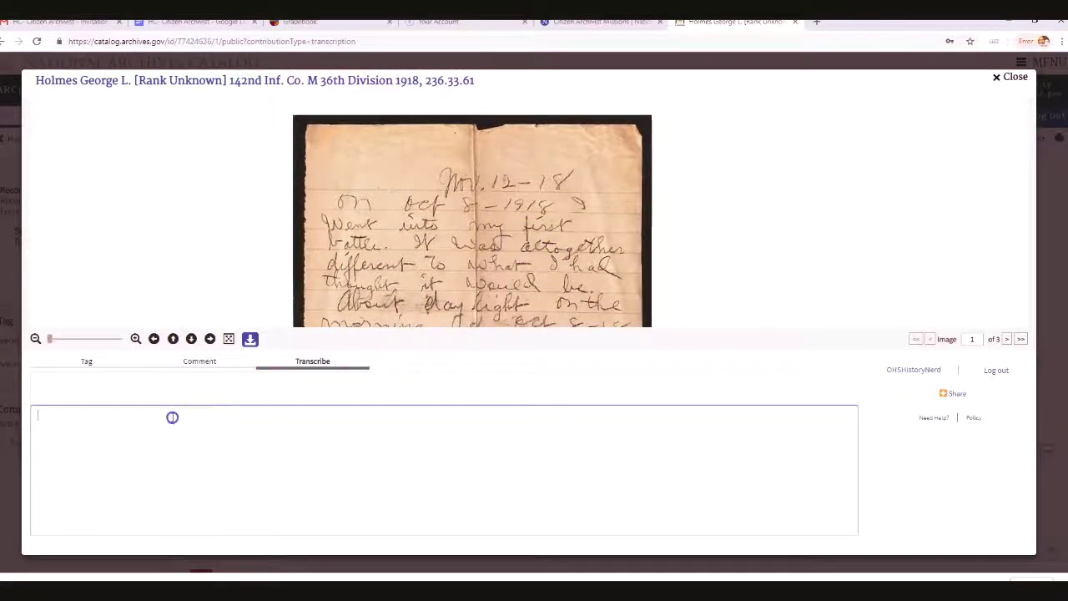
pyautogui.write('Nov. 12-18')
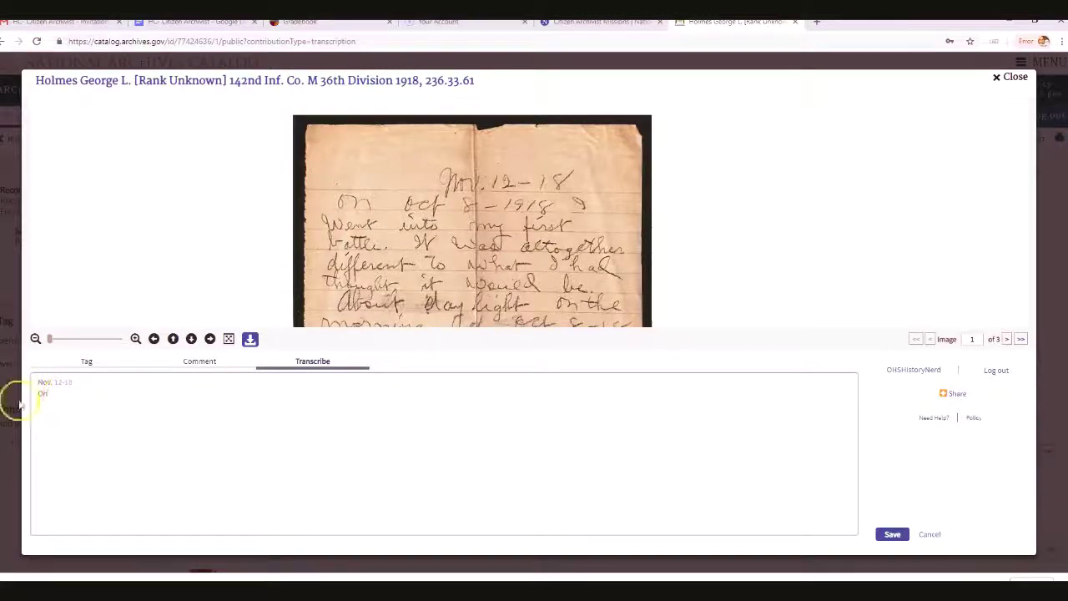
# Add the date 'Oct 8 -1918' to the transcription and begin the next line with 'We'
pyautogui.click(88, 393)
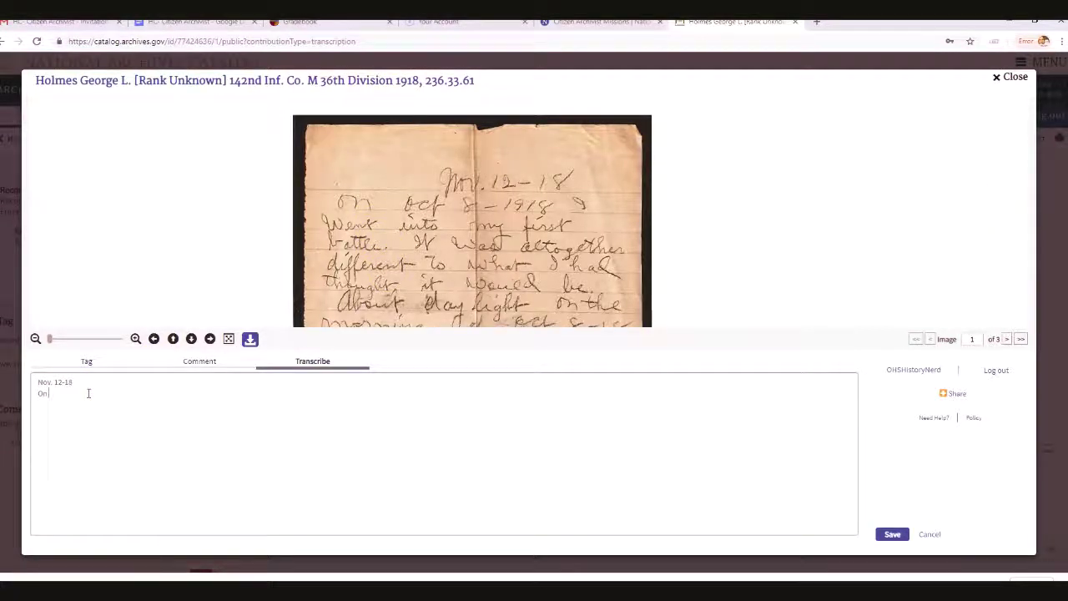
pyautogui.write('Oct 8 -1918')
pyautogui.press('Return')
pyautogui.write('We')
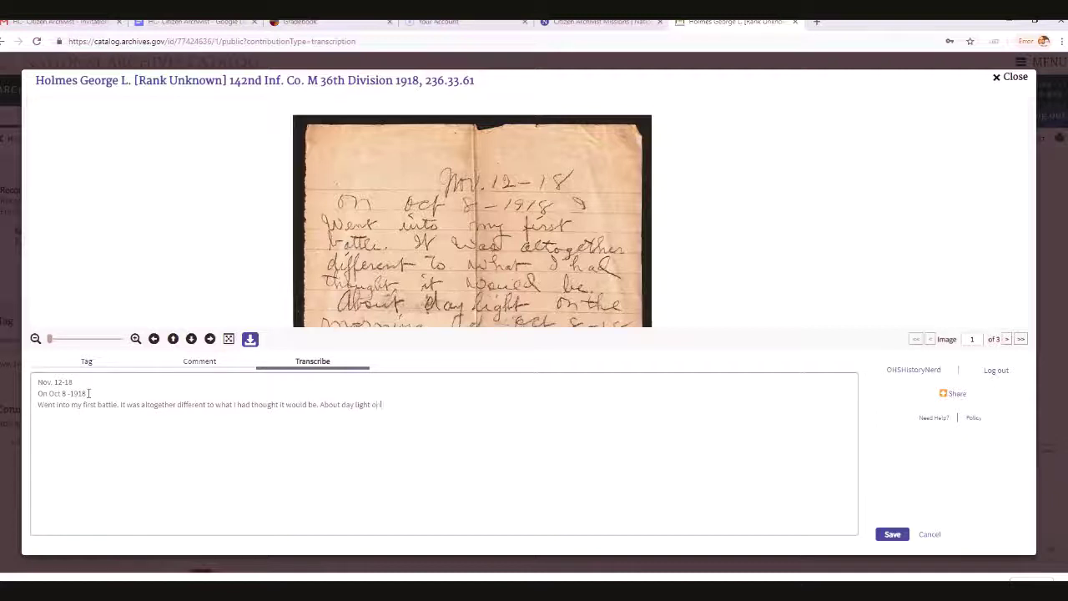
# Continue the transcription through 'the command came to get ready to go', fixing 'ot', and save
pyautogui.moveTo(445, 191); pyautogui.dragTo(448, 138)
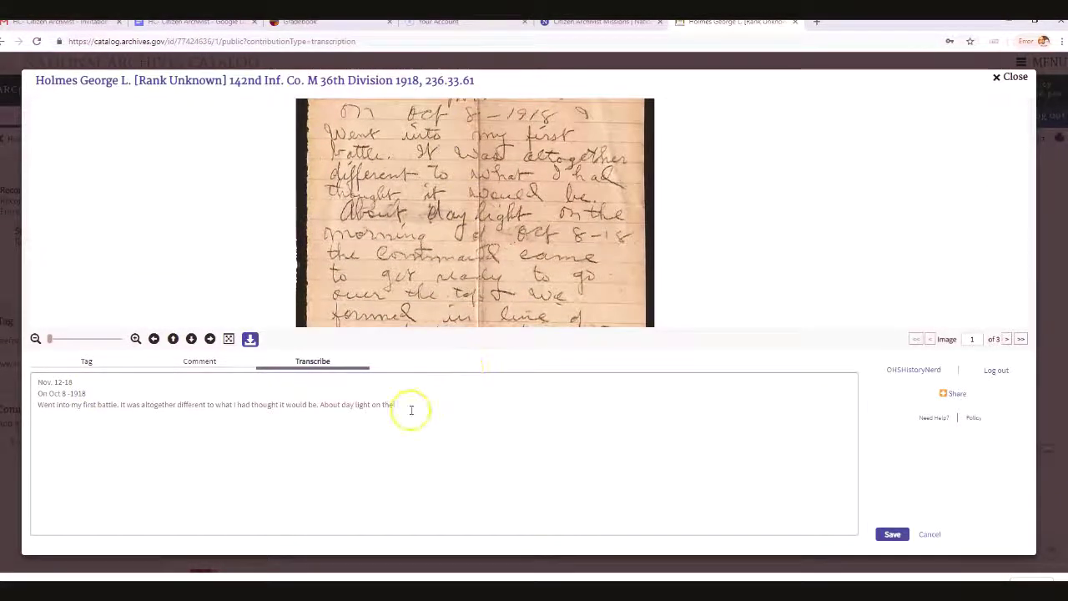
pyautogui.write('of Oct 8')
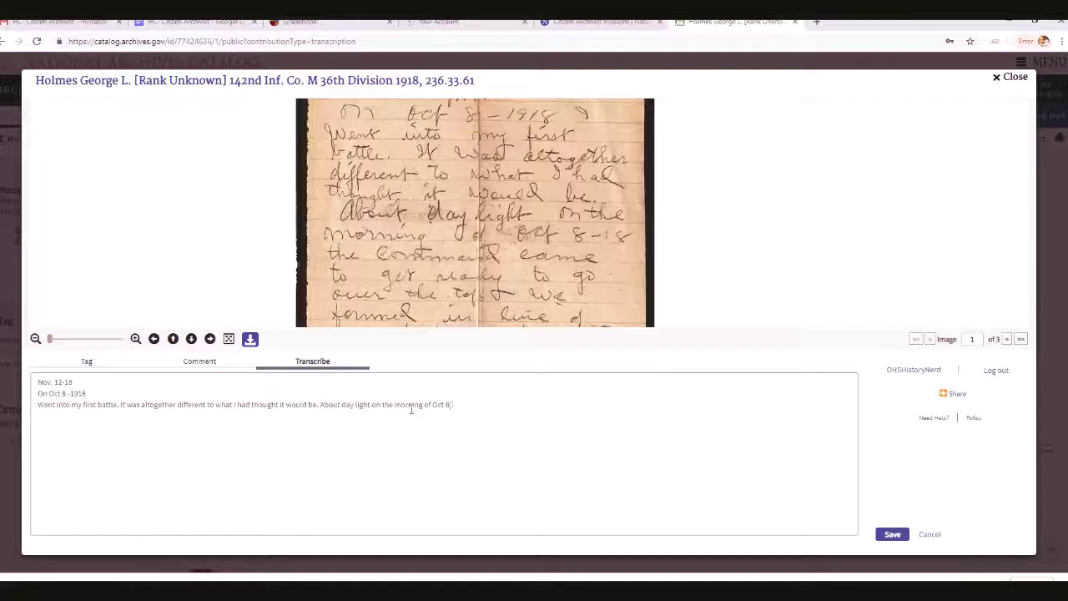
pyautogui.write('-18 the command came ot get ready to go')
pyautogui.press('Left')
pyautogui.write('o')
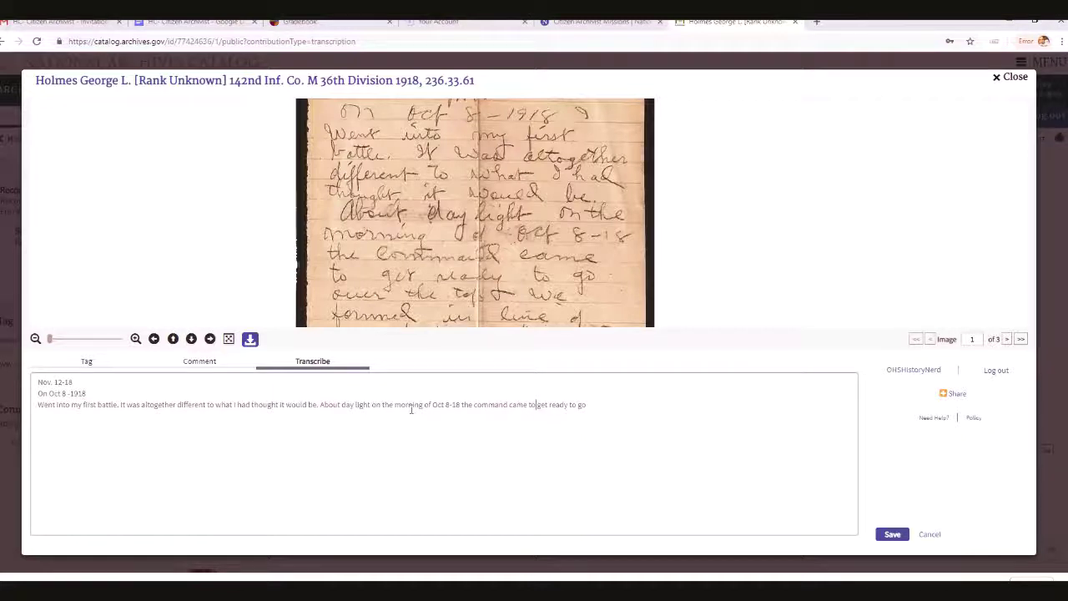
pyautogui.click(588, 404)
pyautogui.click(894, 534)
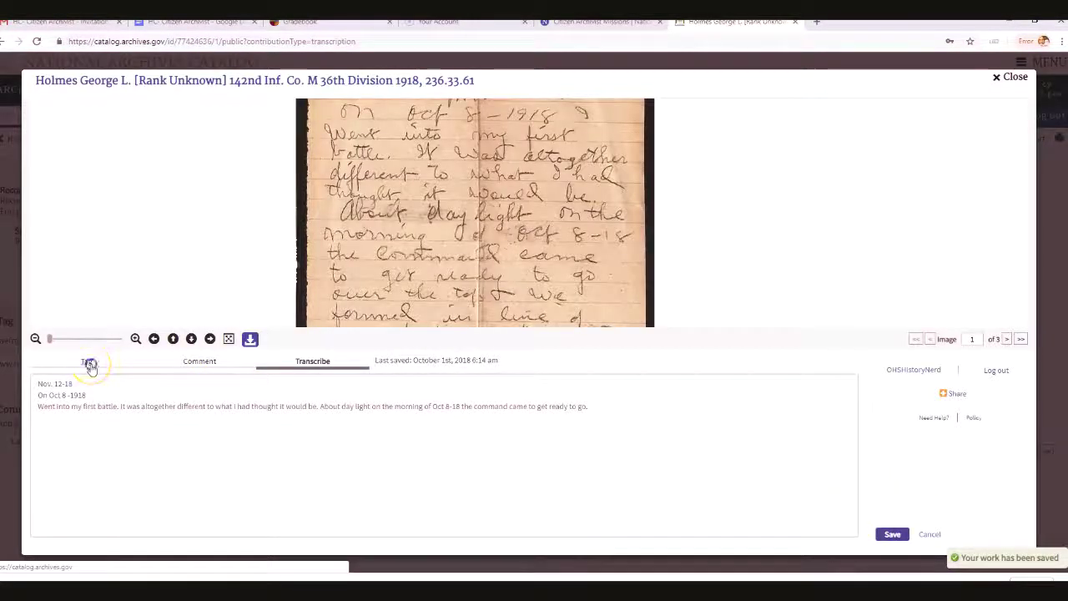
# Tag the record with 'World War I' and 'life in war'
pyautogui.click(90, 365)
pyautogui.click(88, 387)
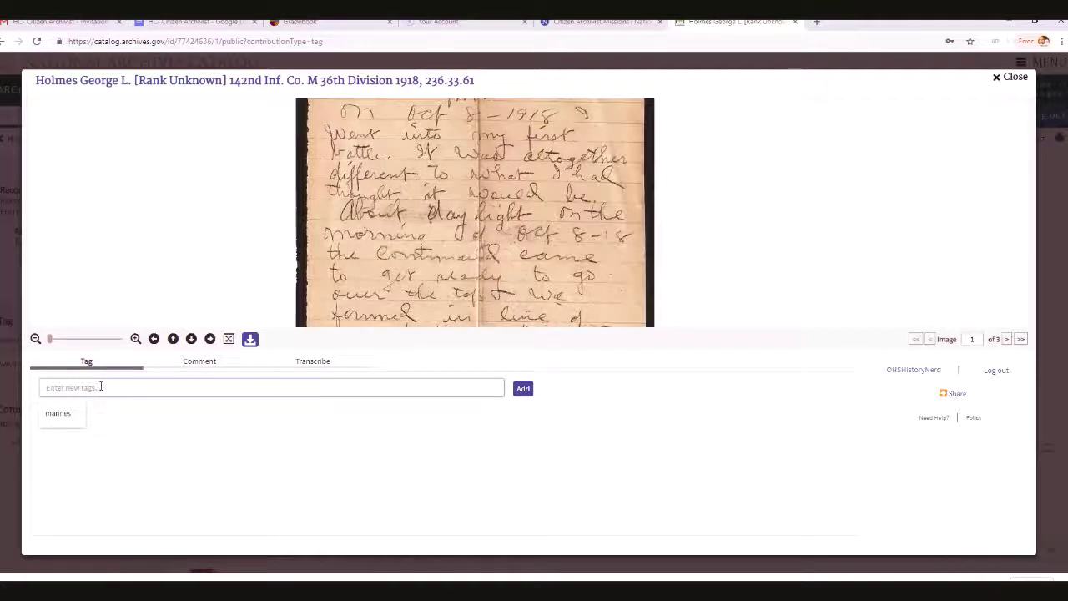
pyautogui.write('world War I')
pyautogui.press('Return')
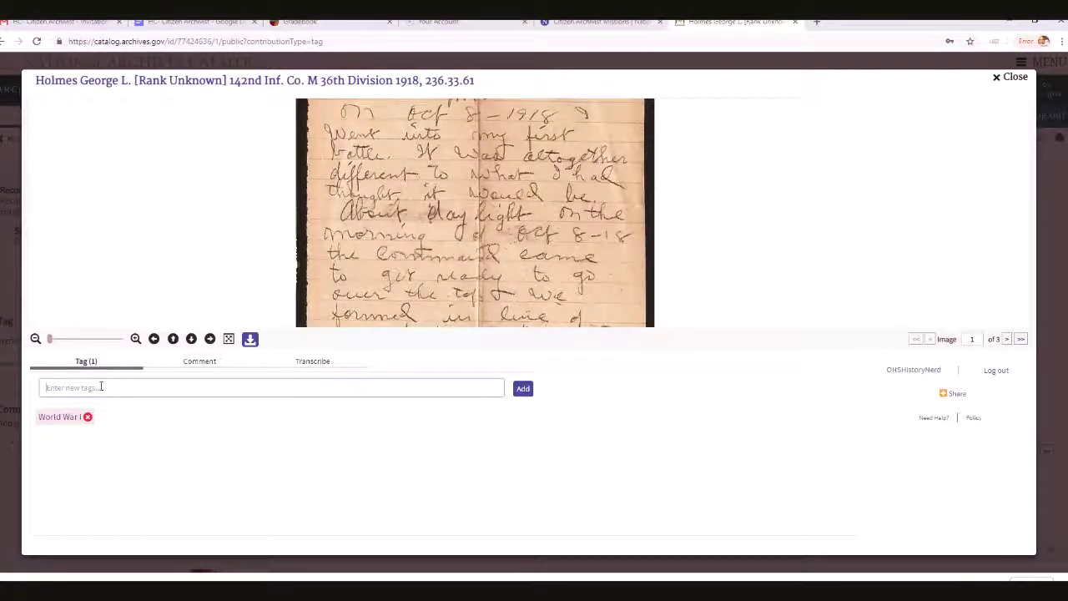
pyautogui.write('I')
pyautogui.write('ife in war')
pyautogui.press('Return')
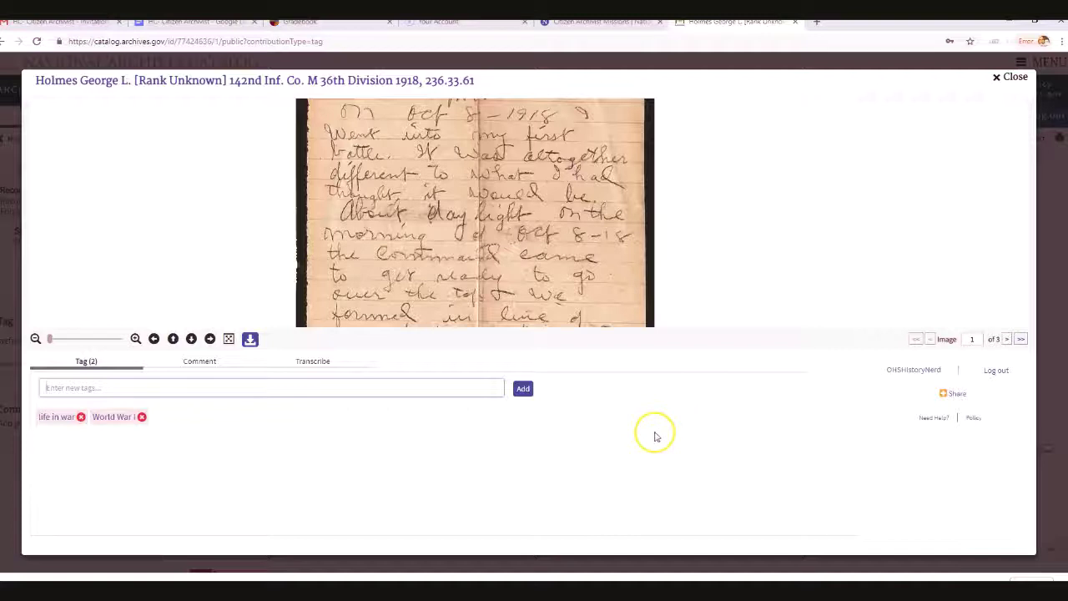
pyautogui.click(198, 364)
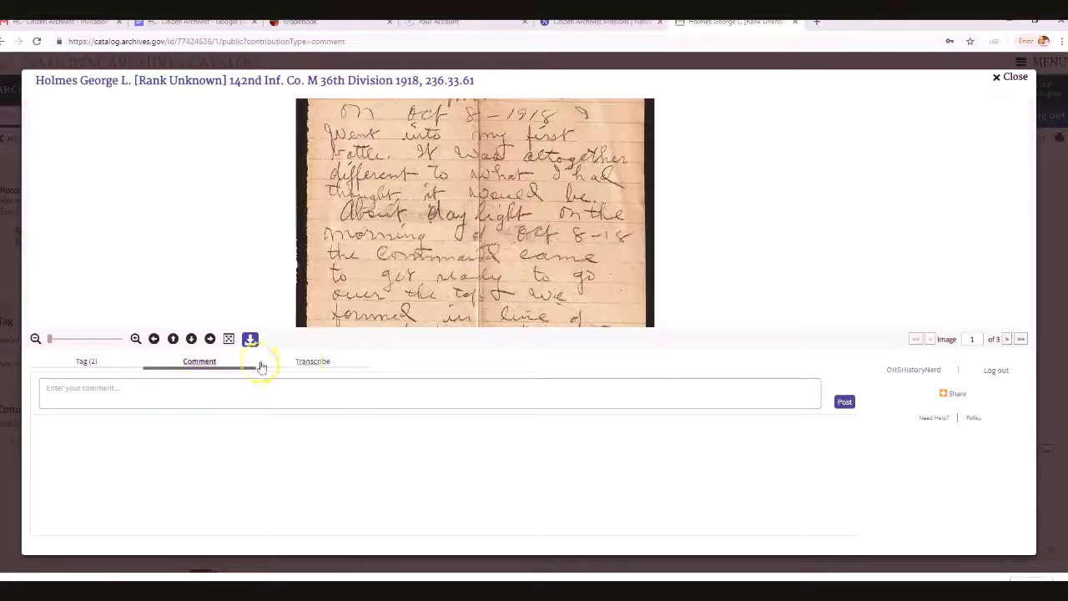
# Save the page transcription again and close the contributions viewer to return to the record
pyautogui.click(303, 364)
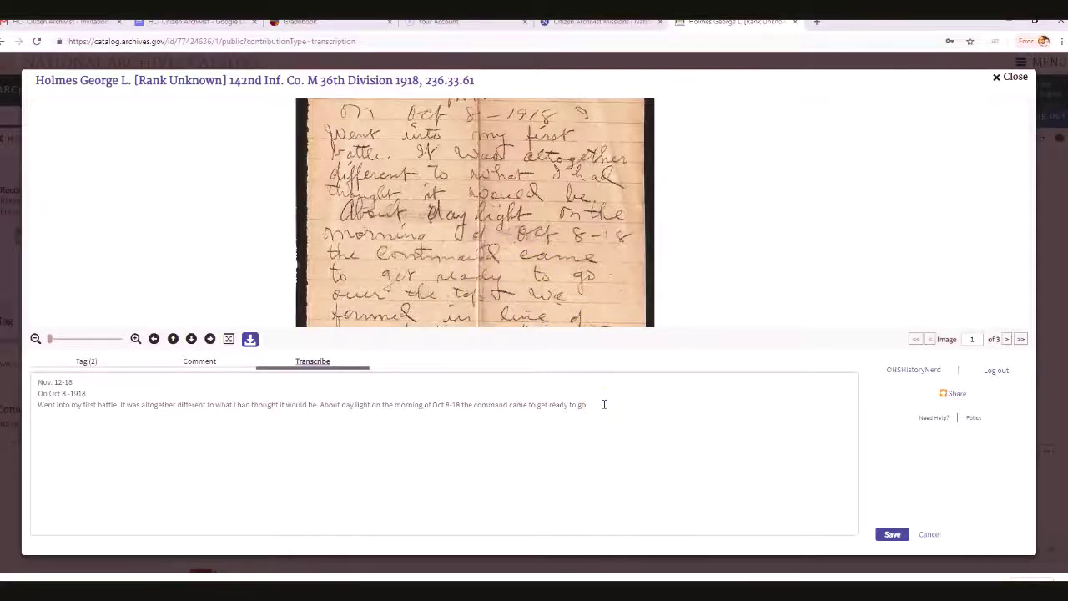
pyautogui.click(889, 535)
pyautogui.click(891, 535)
pyautogui.click(1013, 77)
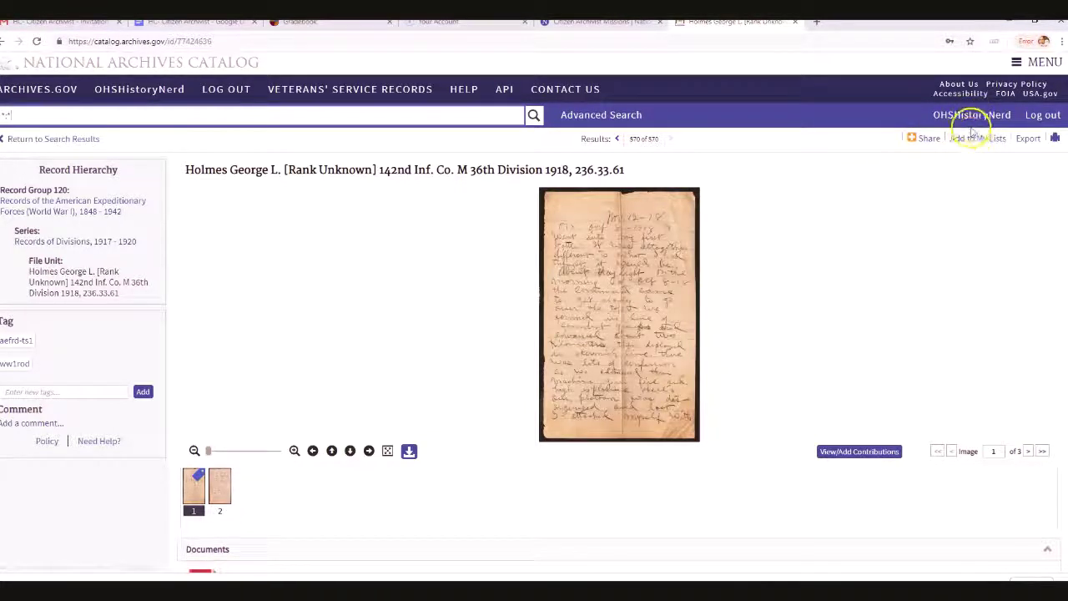
# Add the record to a new list named 'World War I documents', then open My Account
pyautogui.click(964, 139)
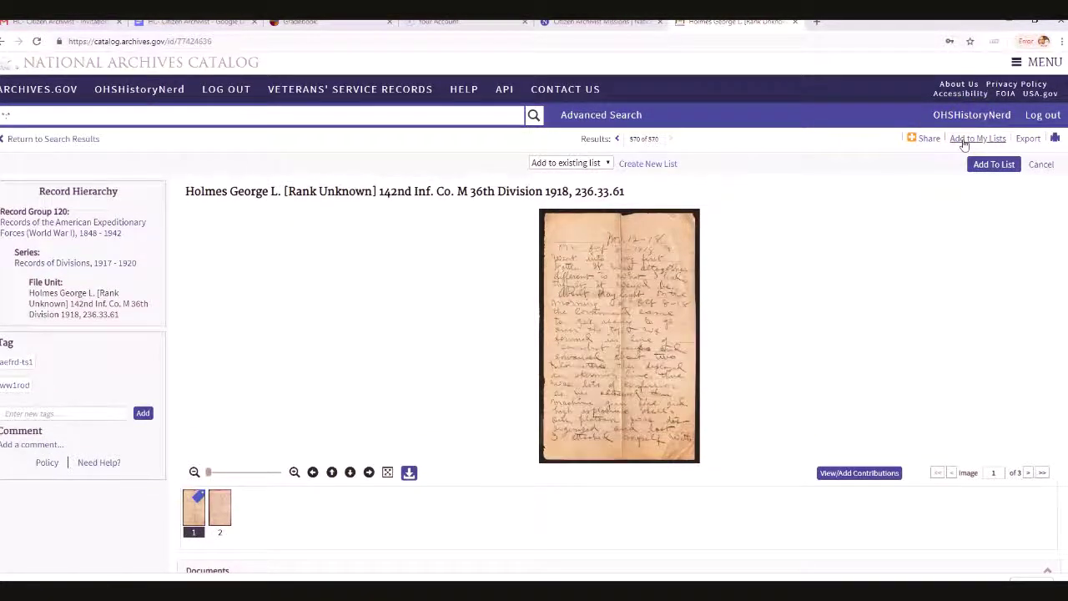
pyautogui.click(667, 165)
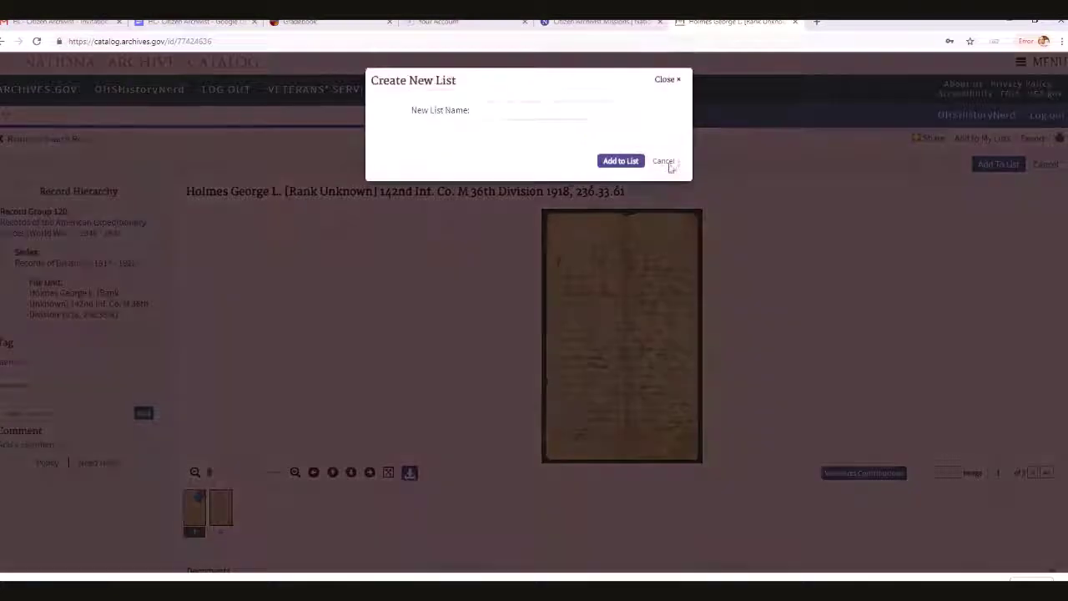
pyautogui.click(521, 109)
pyautogui.write('World War I documents')
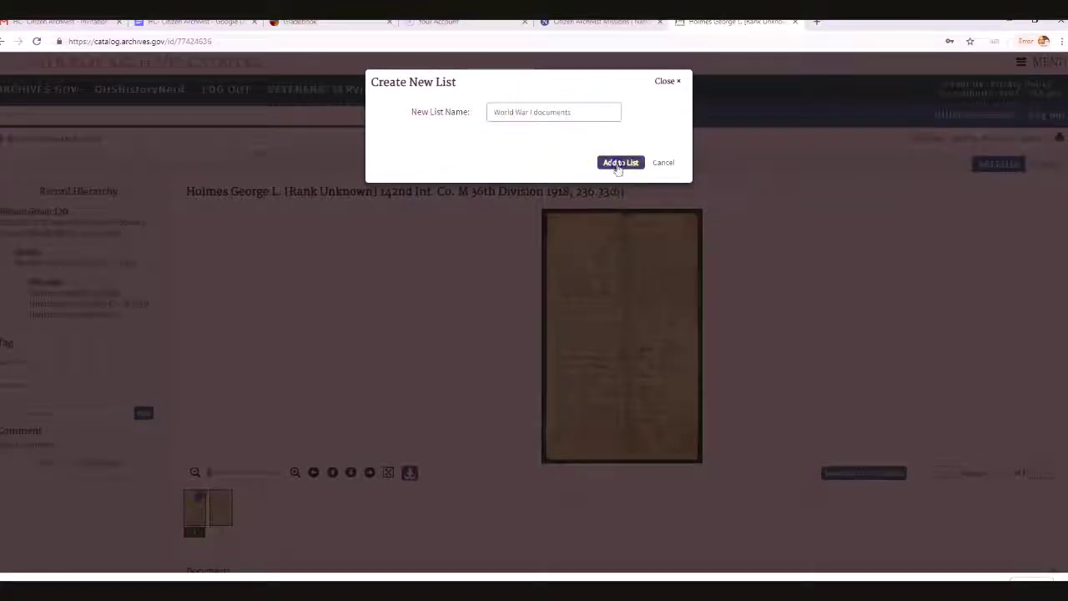
pyautogui.click(620, 163)
pyautogui.click(668, 173)
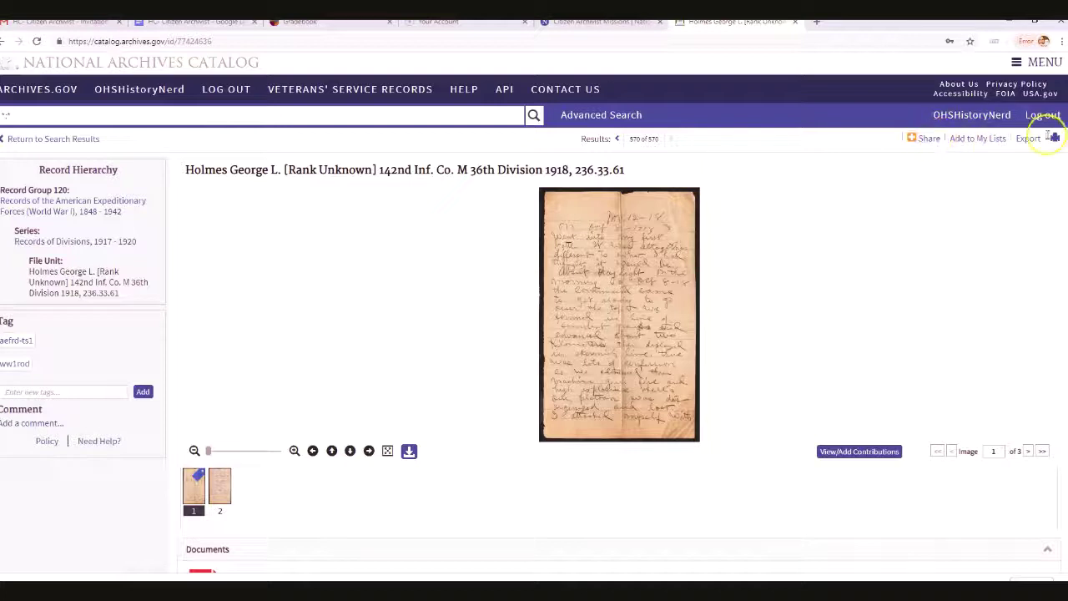
pyautogui.click(997, 117)
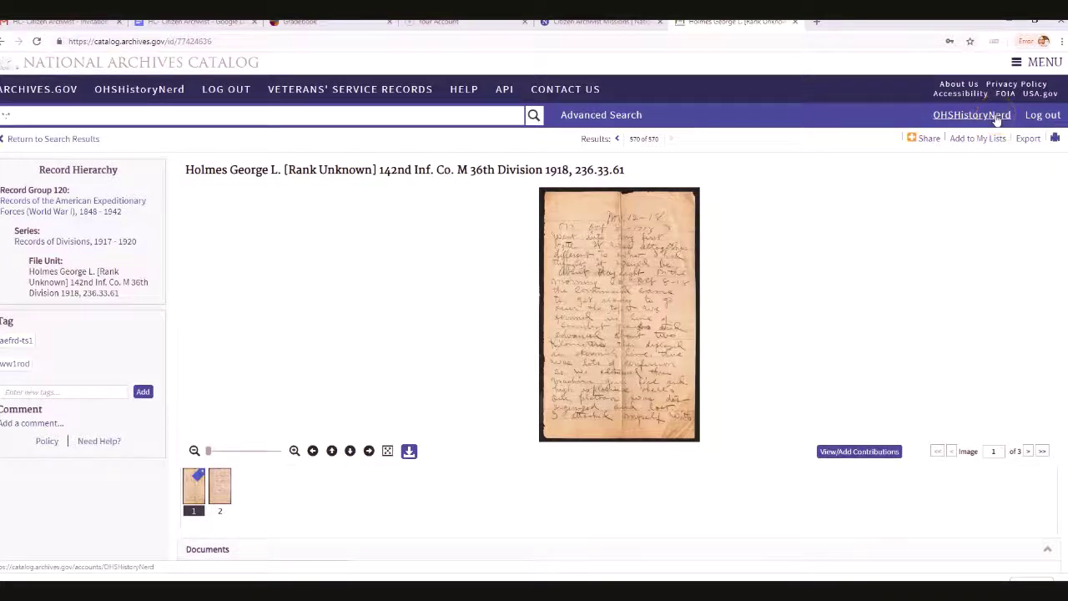